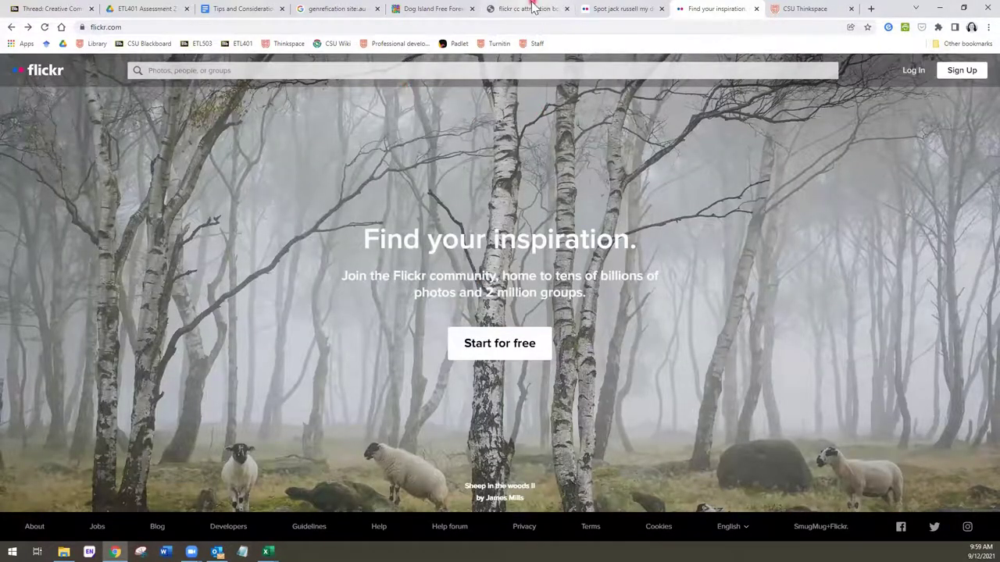
- Add the flickr cc attribution helper bookmarklet from its generator page to the browser's bookmarks bar
click(530, 9)
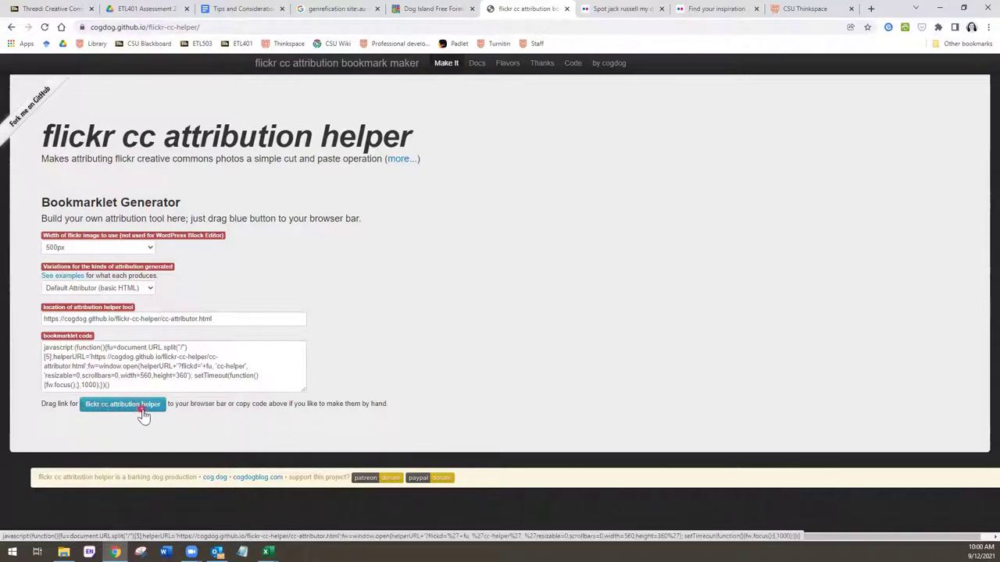
drag(134, 412, 629, 39)
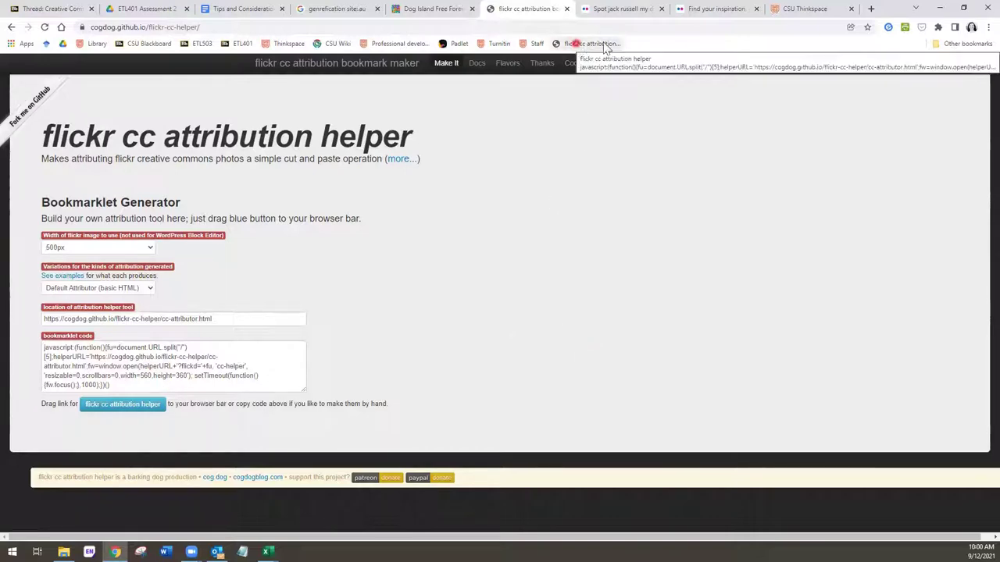
- Search Flickr photos for "jack russell puppy" and look through the results
click(724, 11)
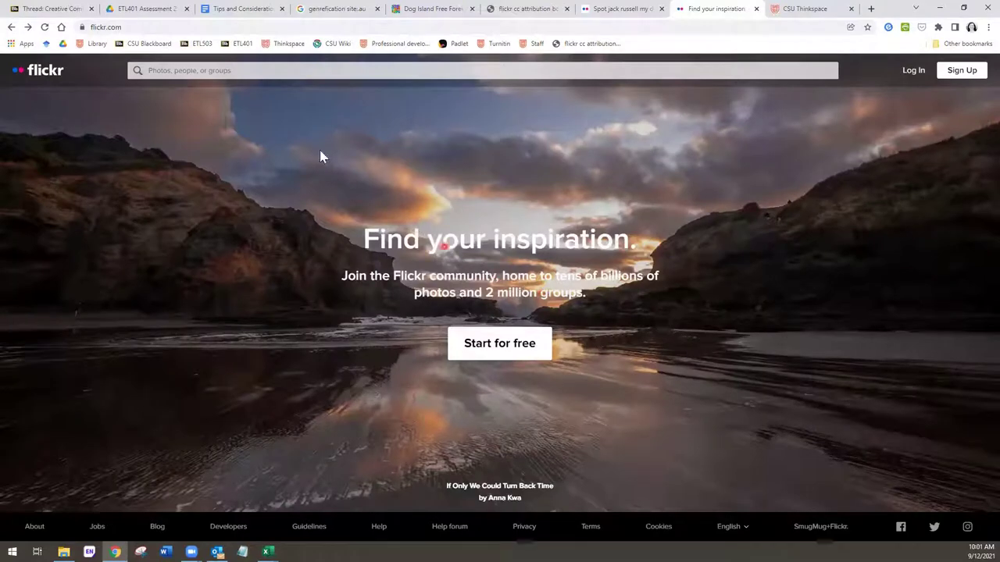
click(188, 71)
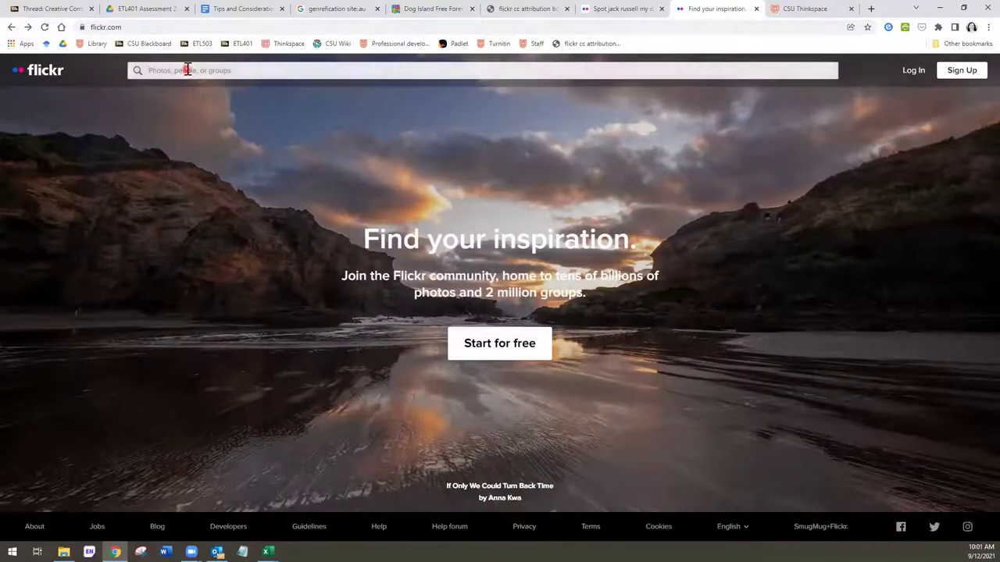
click(187, 70)
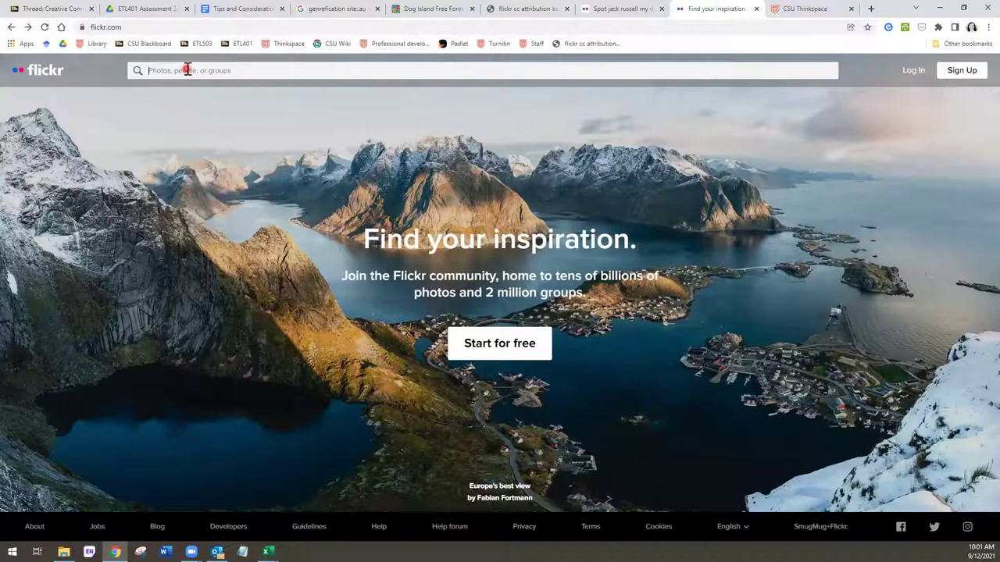
text(jack ru)
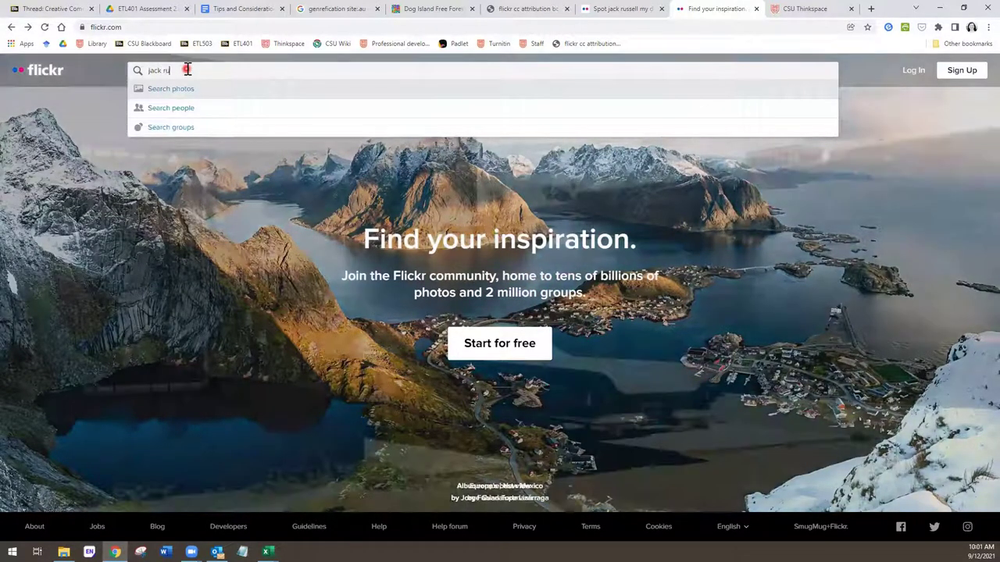
text(ssell)
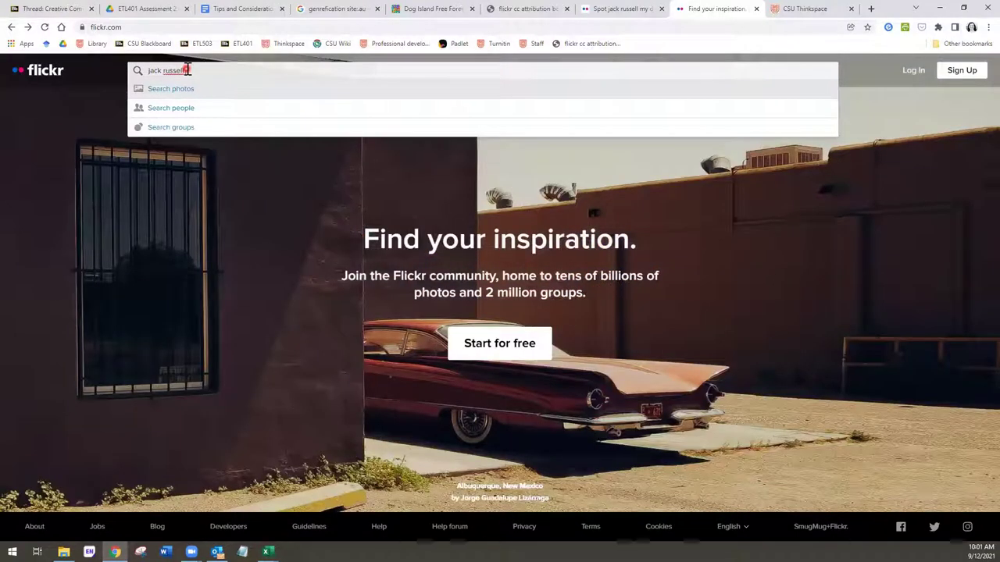
text( puppy)
key(Return)
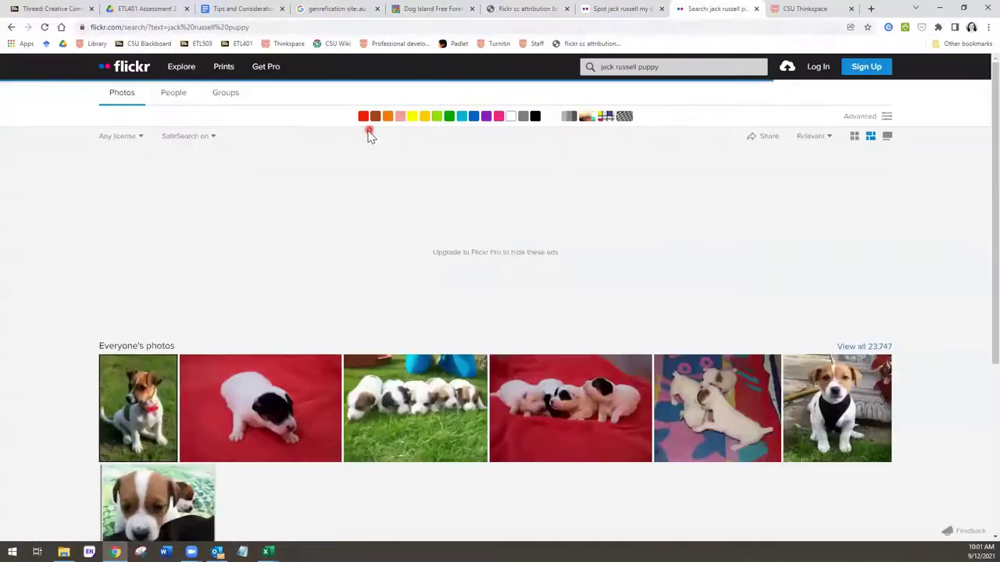
scroll(353, 281, down, 2)
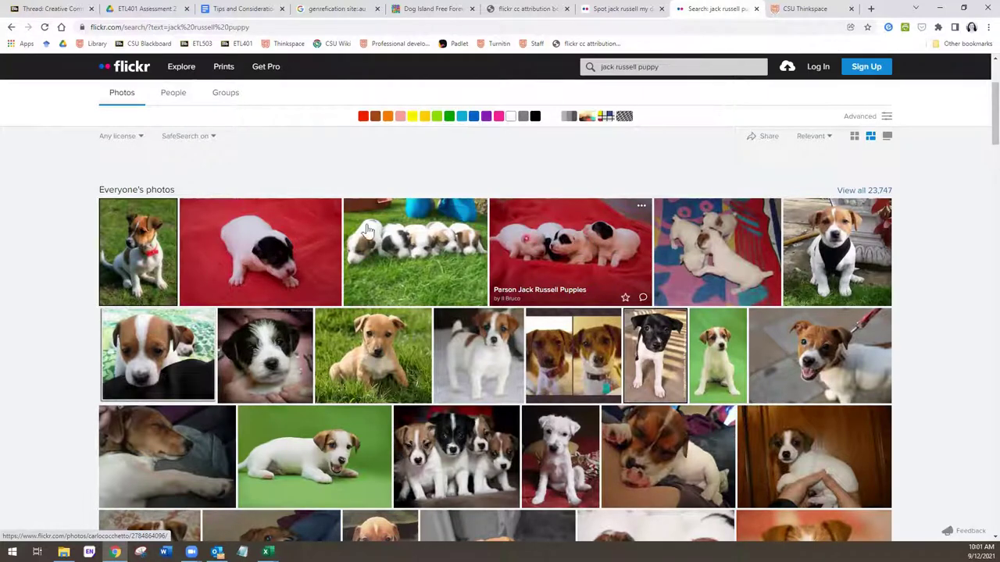
- Limit the photo results to "All creative commons" licences and open the brown-and-white puppy portrait with the black background
click(119, 139)
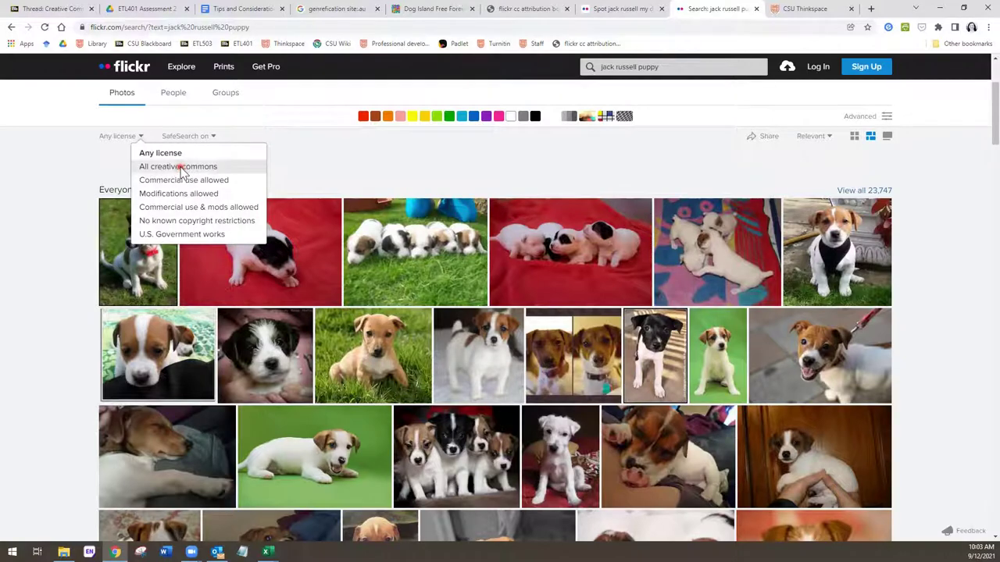
click(180, 167)
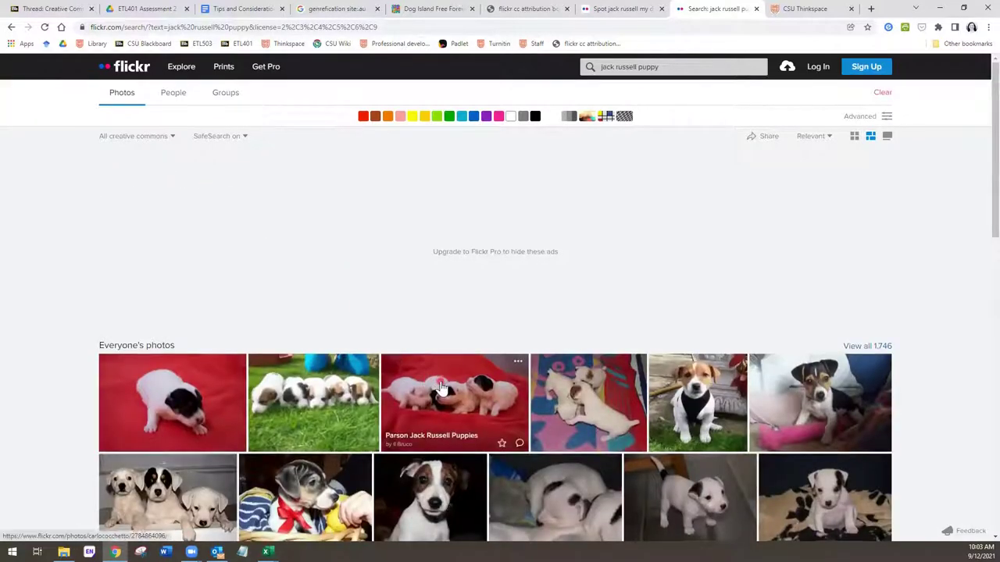
scroll(437, 383, down, 2)
scroll(441, 389, down, 1)
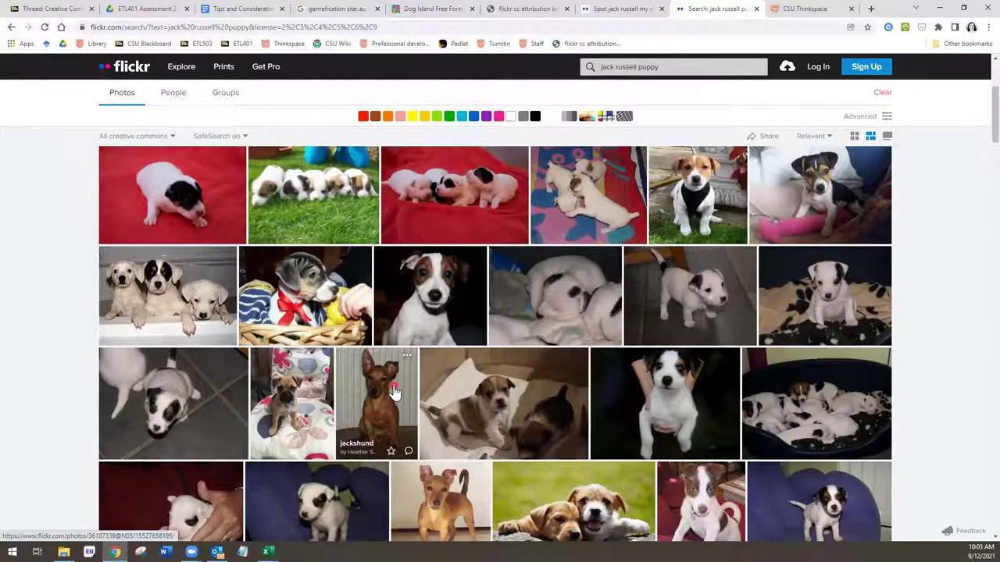
scroll(394, 393, down, 1)
scroll(395, 393, up, 1)
click(426, 316)
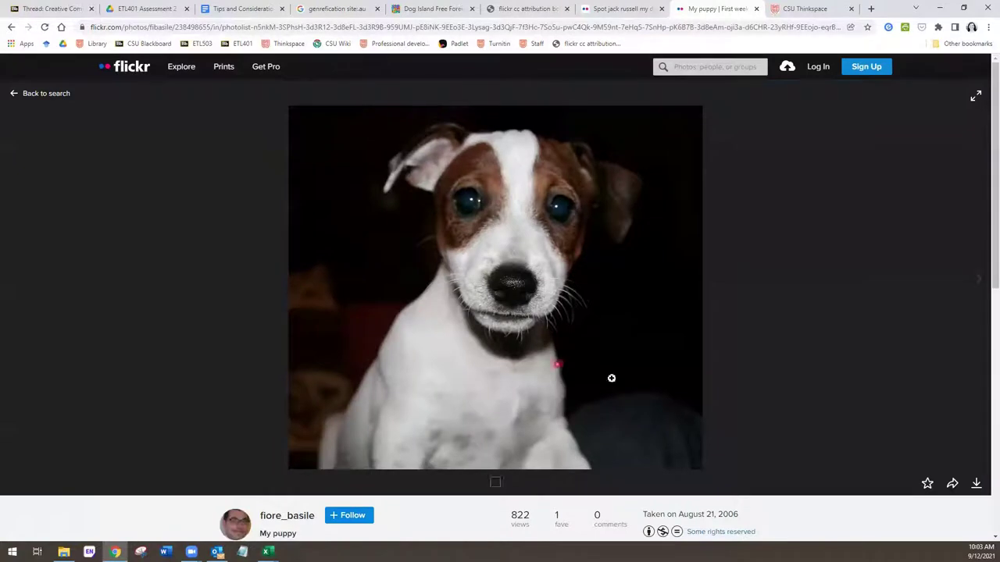
scroll(647, 391, down, 1)
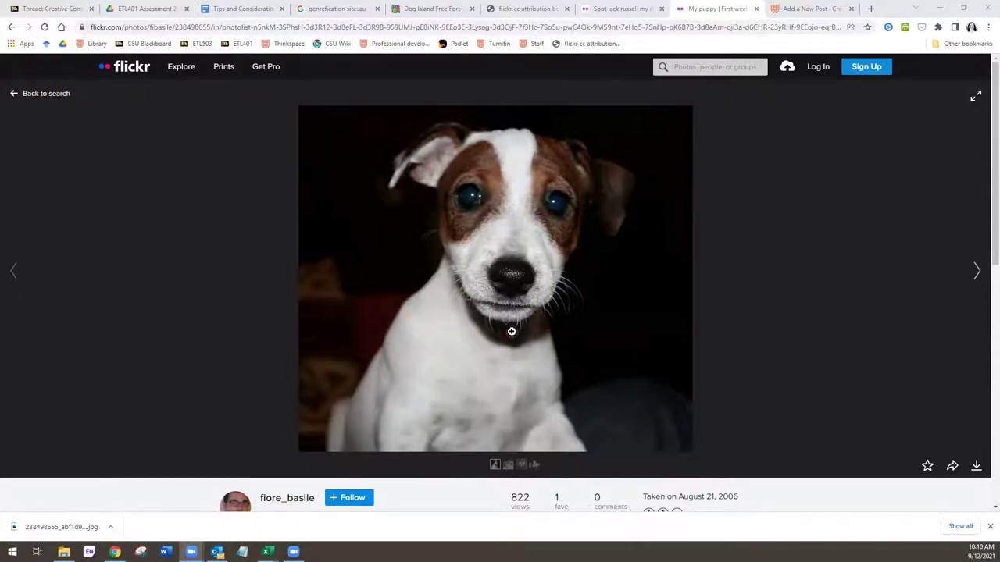
- Download the puppy photo in the Small (400 × 352) size
click(492, 331)
click(247, 390)
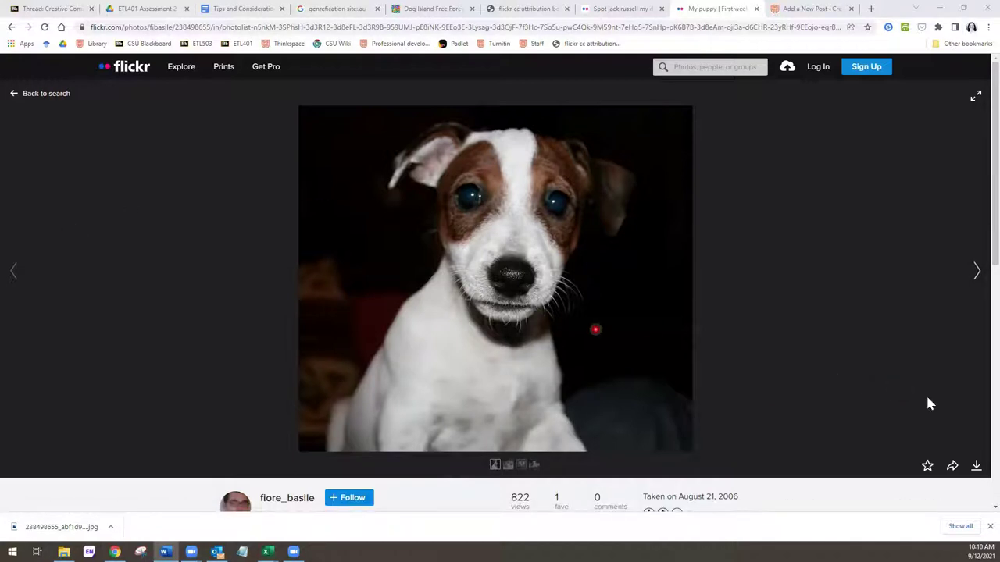
click(977, 465)
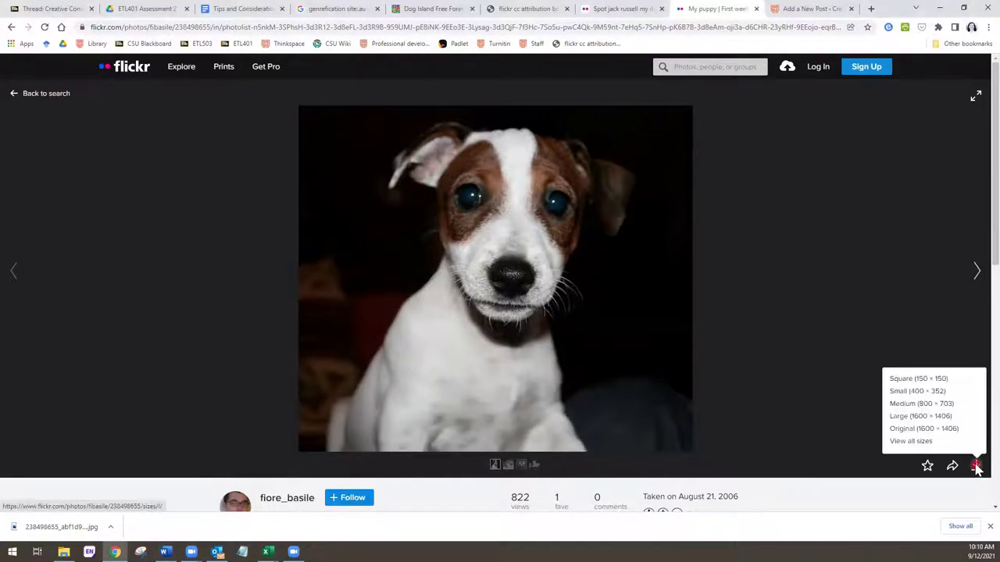
click(897, 392)
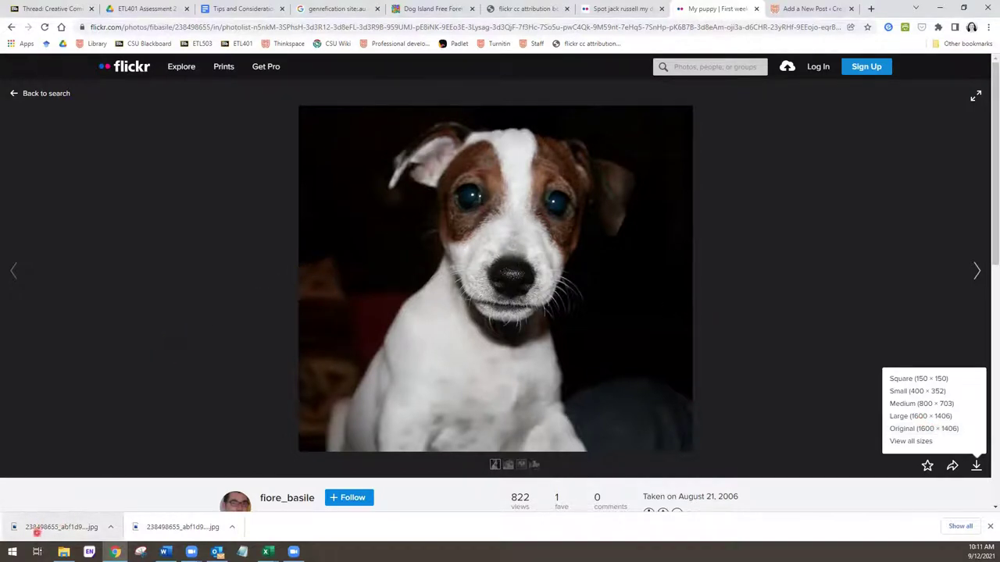
click(50, 528)
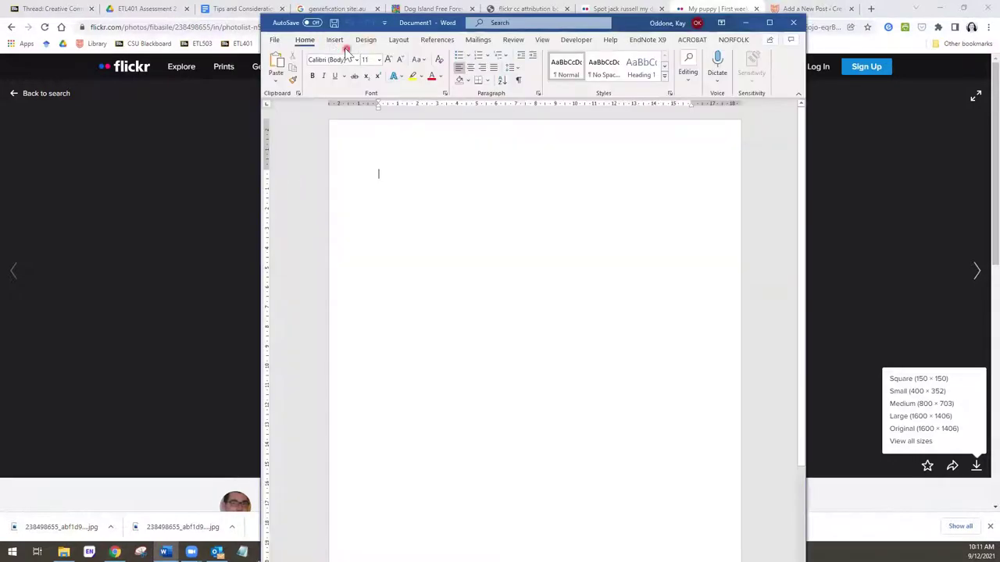
- Insert the downloaded puppy photo from the Downloads folder into the blank Word document and place the cursor below it
click(335, 41)
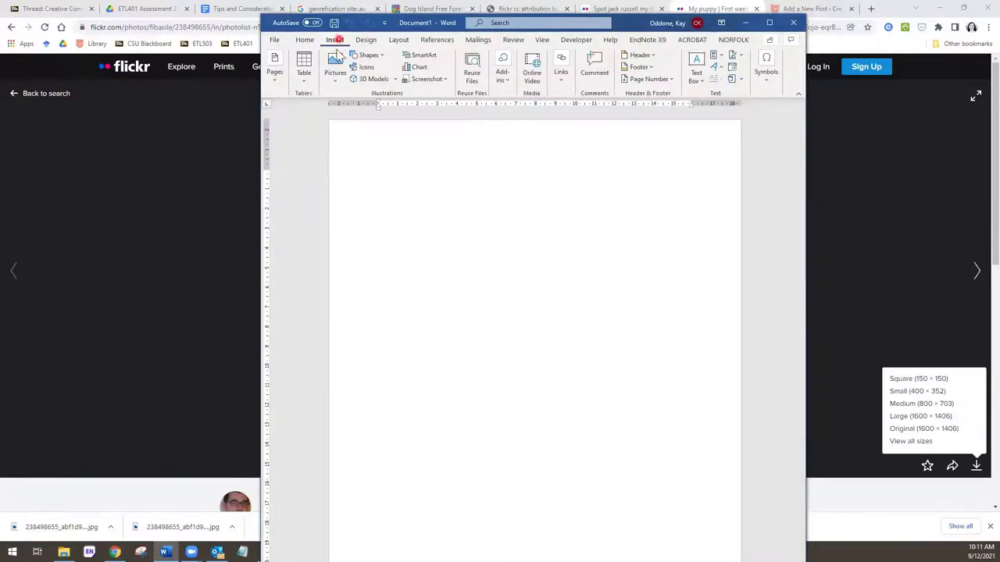
click(334, 78)
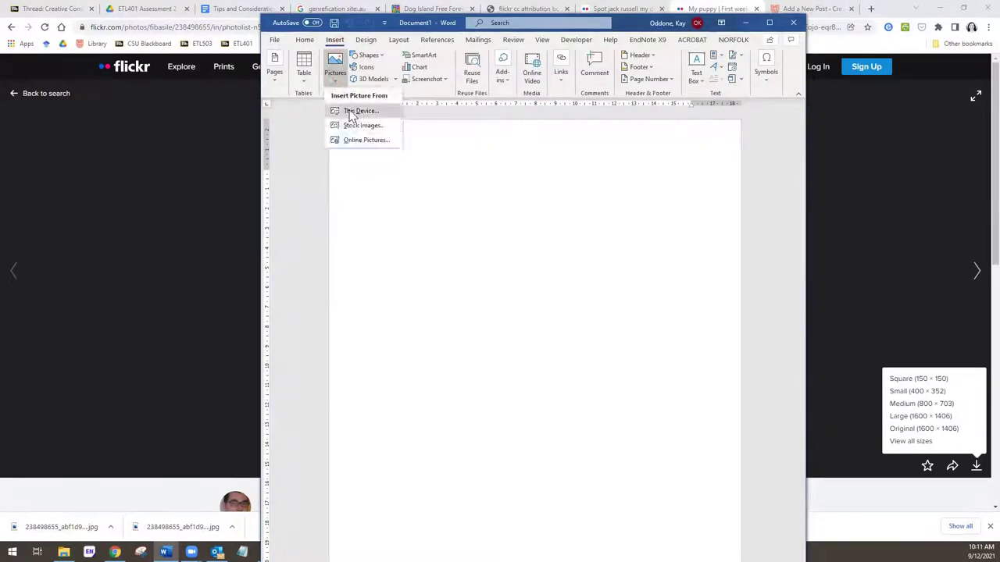
click(349, 112)
click(346, 119)
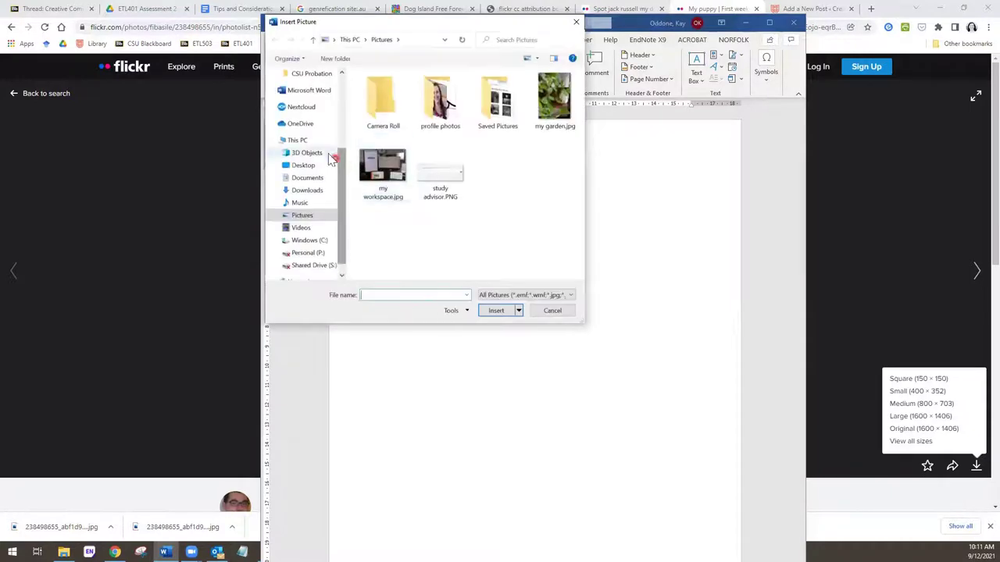
click(304, 190)
double_click(407, 141)
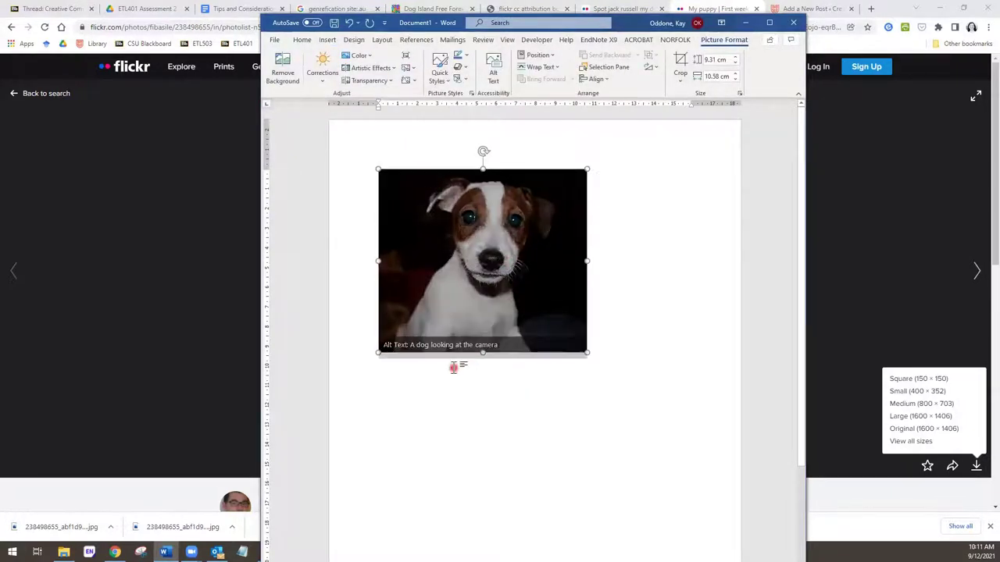
click(624, 331)
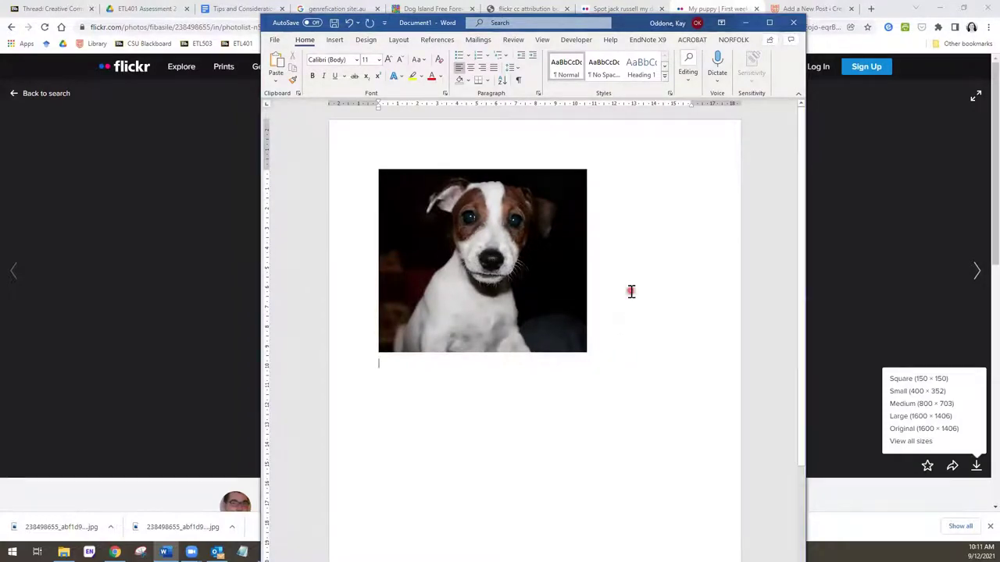
- Return from Word to the puppy photo on Flickr and run the flickr cc attribution helper bookmarklet on it
click(633, 25)
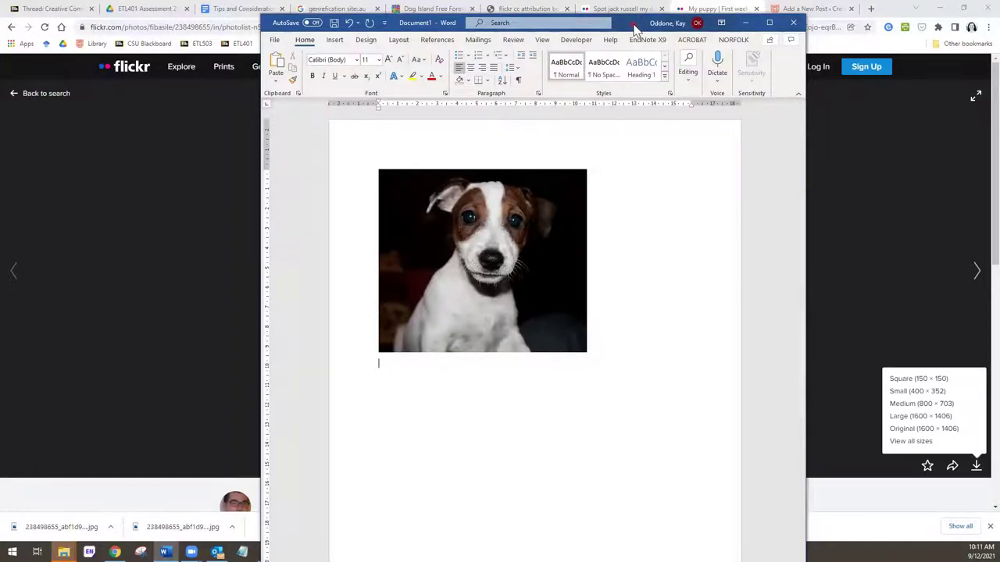
drag(633, 24, 383, 47)
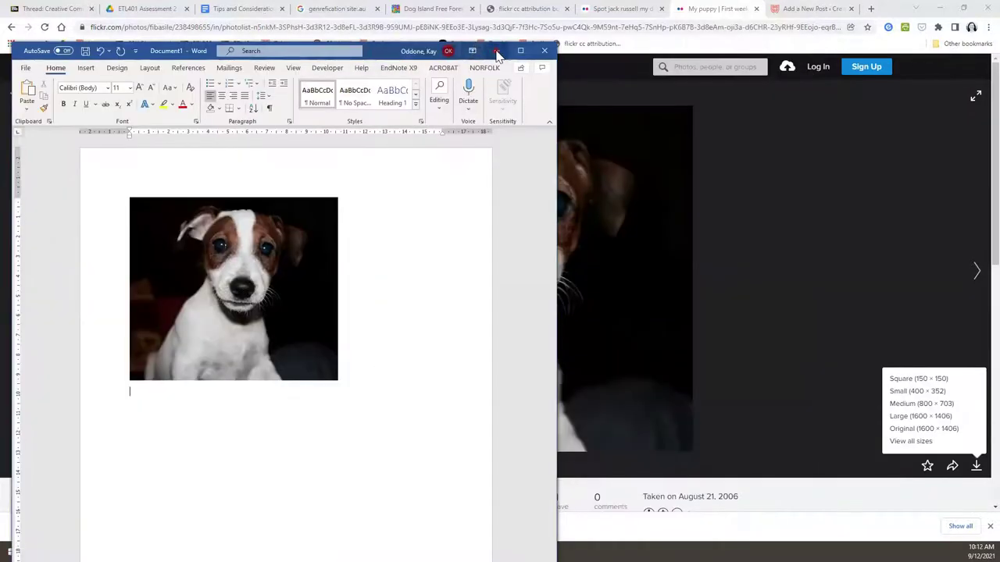
click(497, 51)
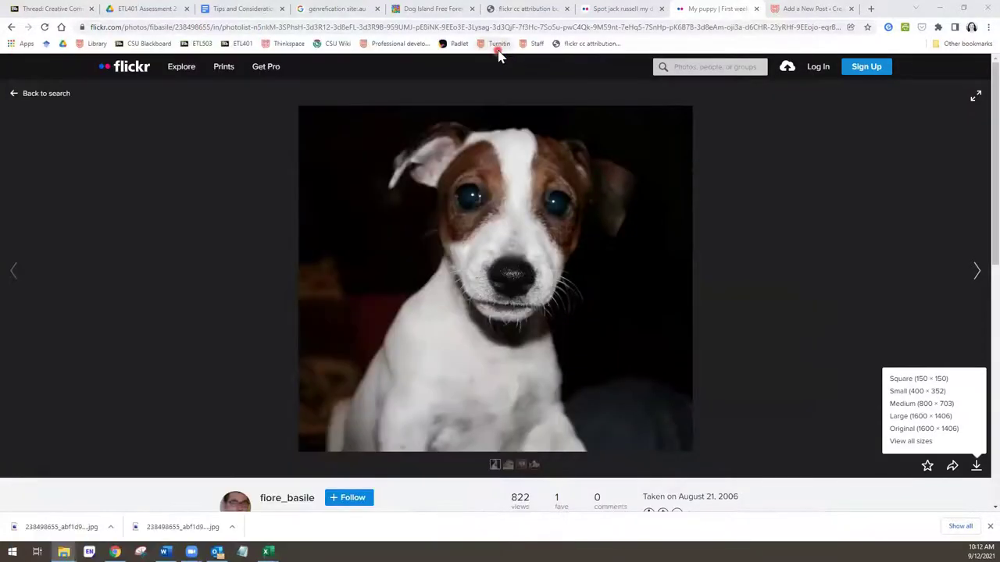
click(529, 9)
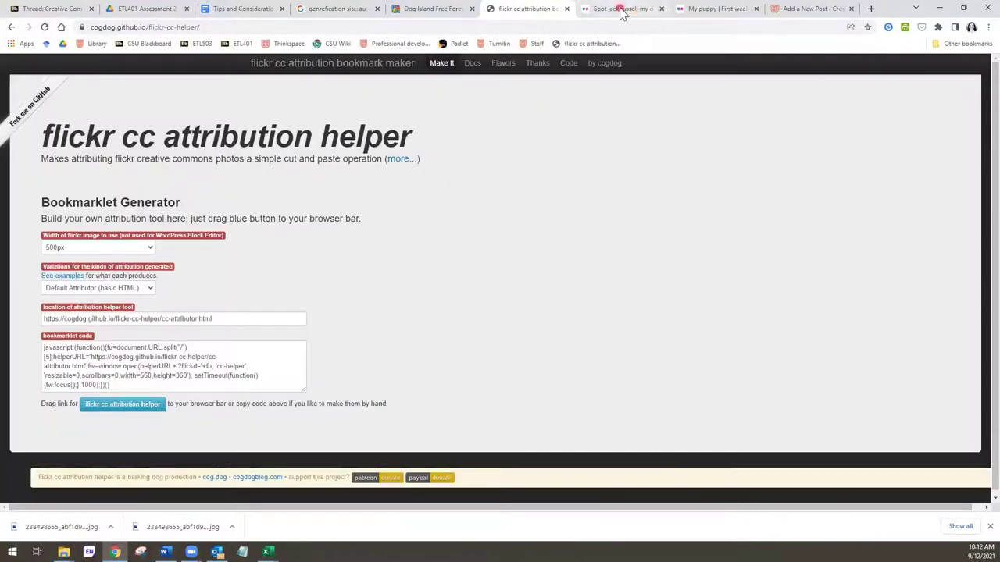
click(728, 10)
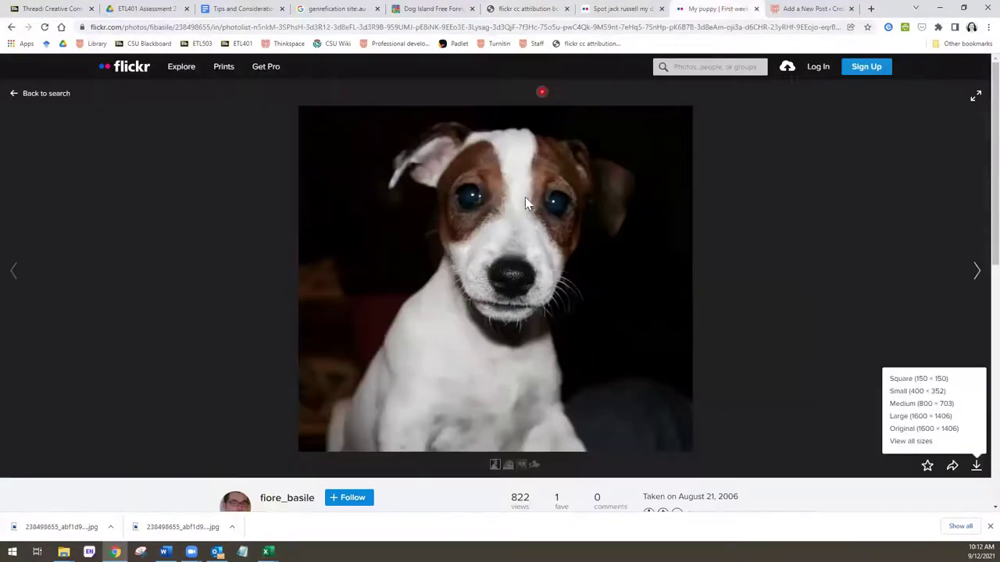
click(574, 45)
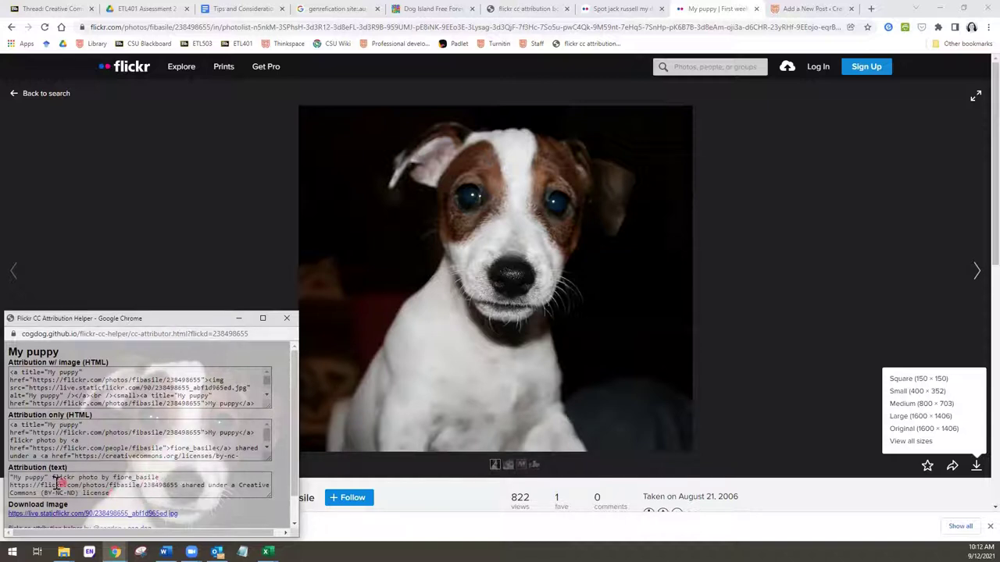
- Check the photo's Creative Commons licence icons and copy the plain-text attribution from the helper window
click(45, 477)
click(54, 494)
click(644, 454)
scroll(644, 457, down, 1)
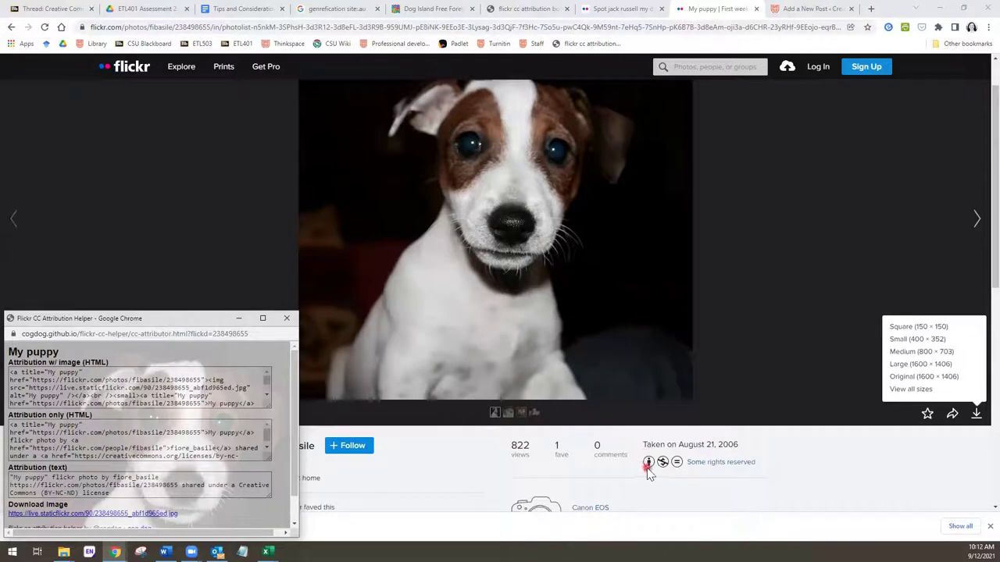
click(676, 462)
click(69, 482)
click(110, 489)
drag(110, 490, 10, 479)
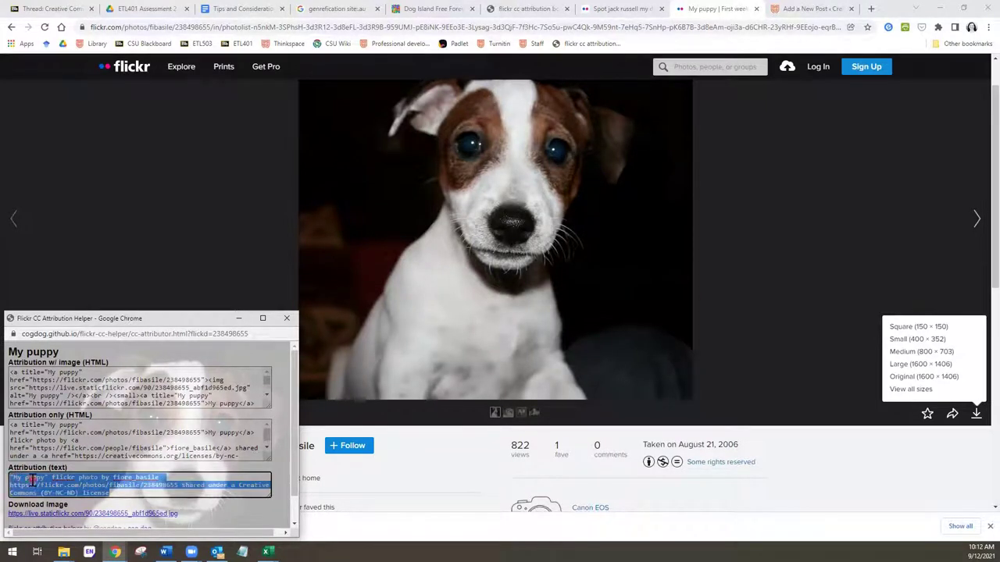
right_click(31, 480)
click(59, 329)
- Paste the copied attribution below the puppy photo in the Word document and return to the Flickr photo
click(165, 552)
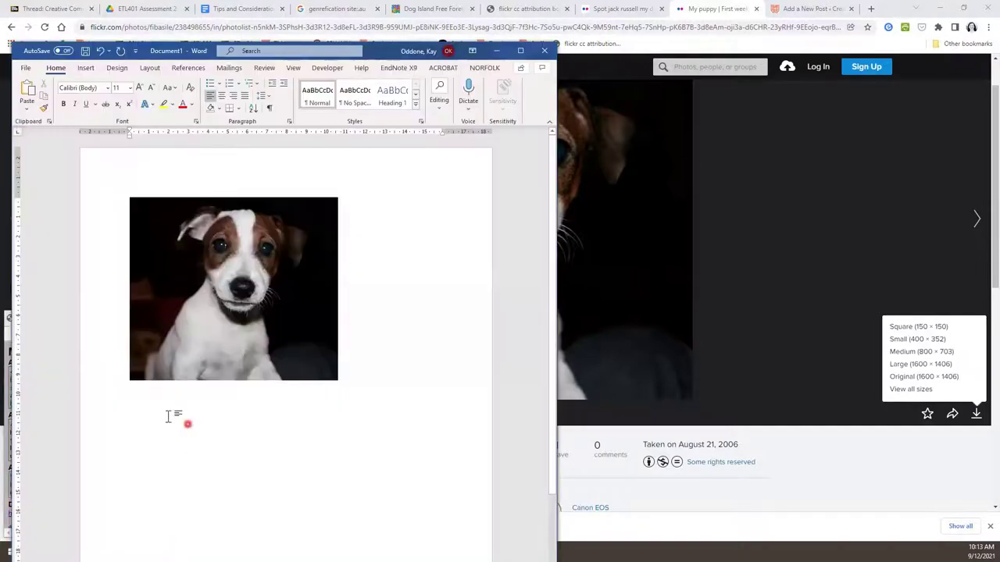
right_click(170, 410)
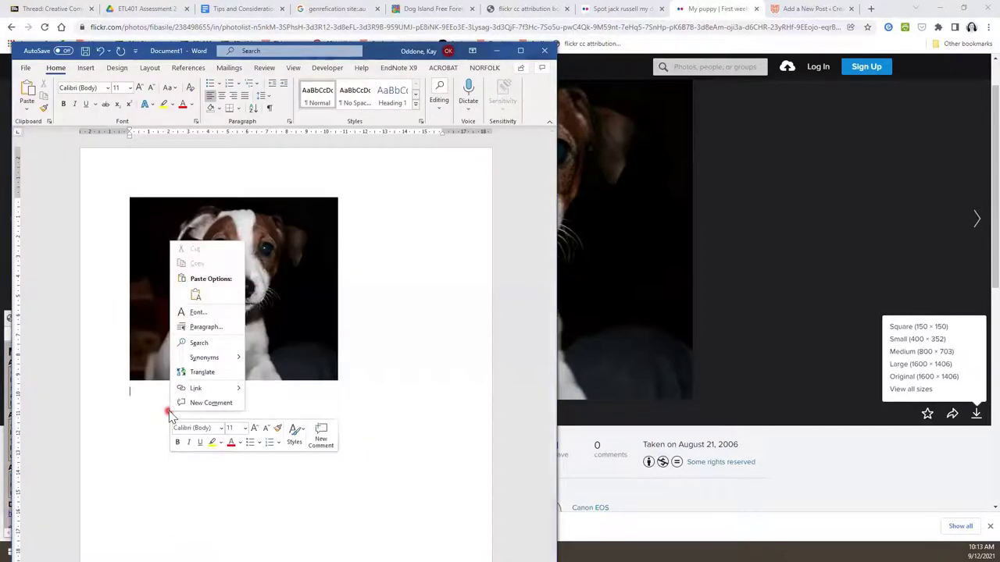
click(196, 295)
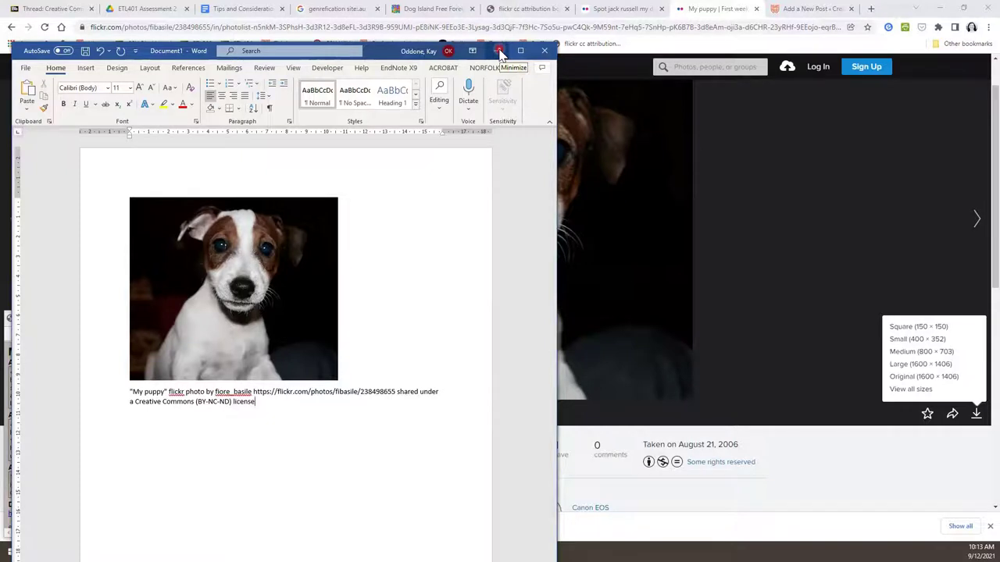
click(499, 51)
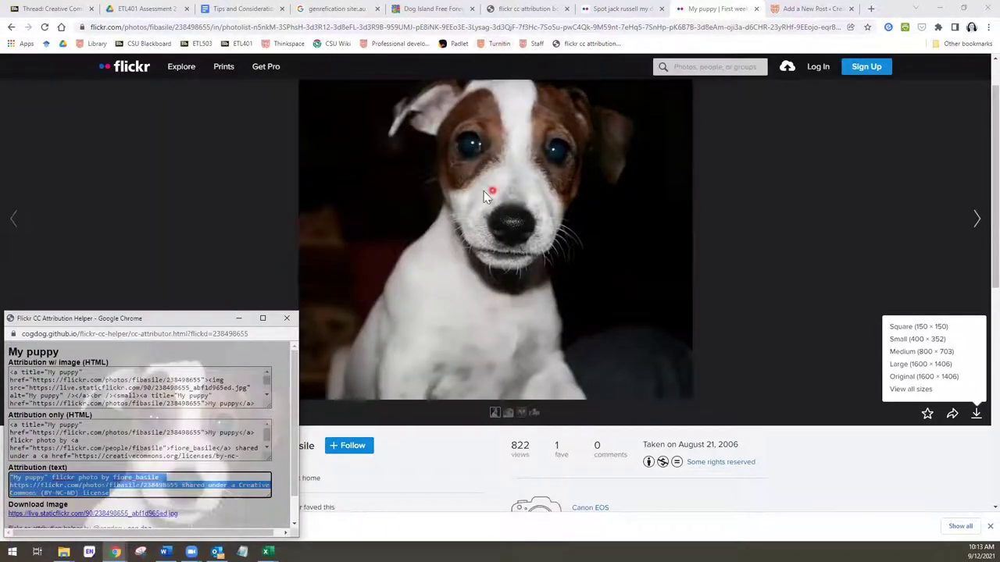
- Close the attribution helper window, check the captioned puppy photo in the WordPress draft post, and return to the Flickr photo
click(286, 318)
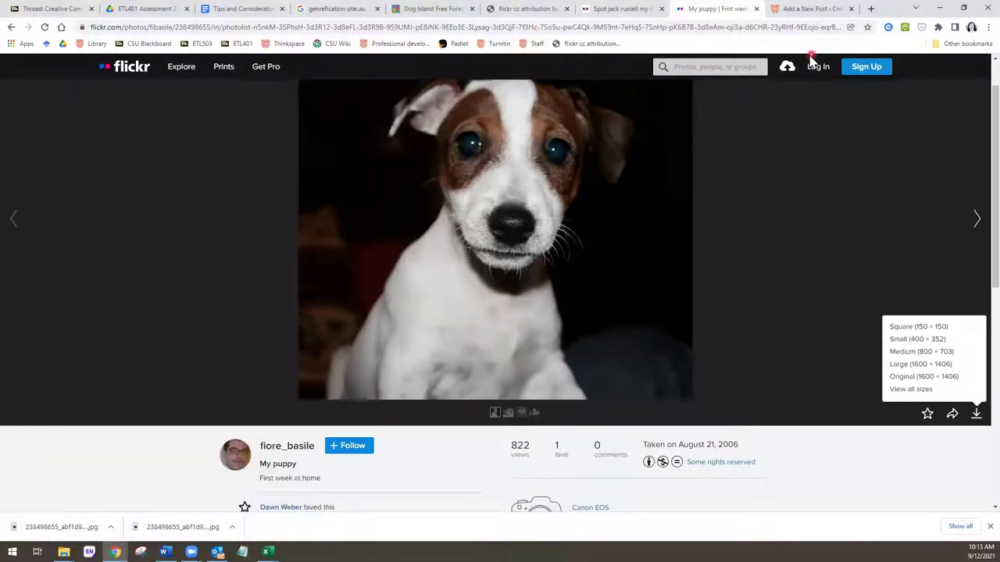
click(798, 15)
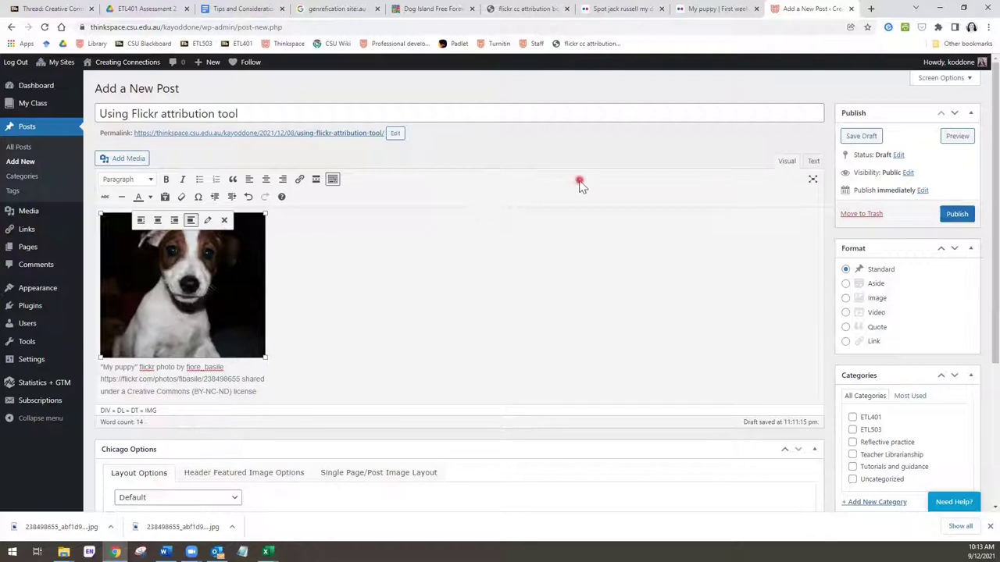
click(709, 10)
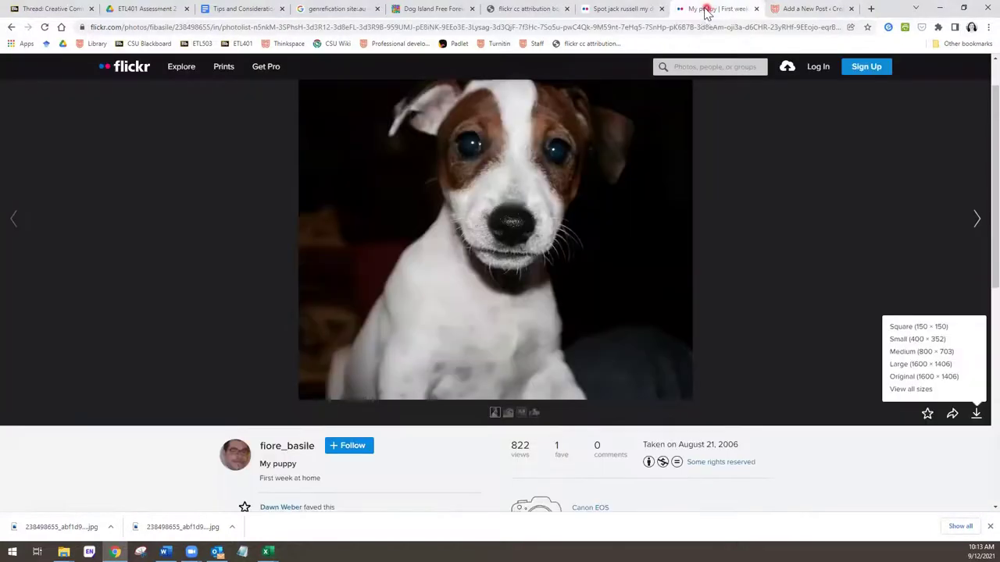
- Run the flickr cc attribution helper on the puppy photo and copy its HTML attribution with image
click(584, 45)
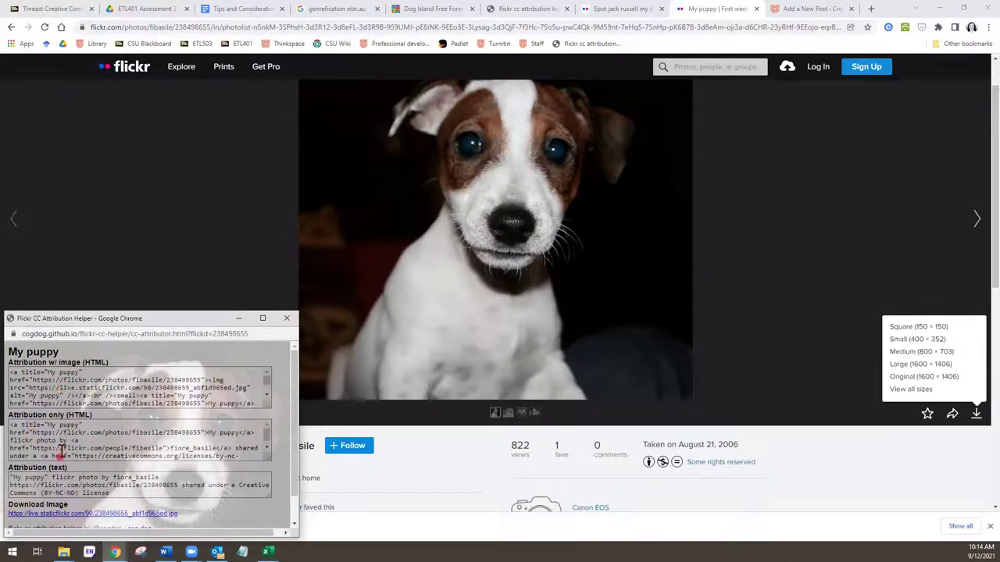
click(34, 383)
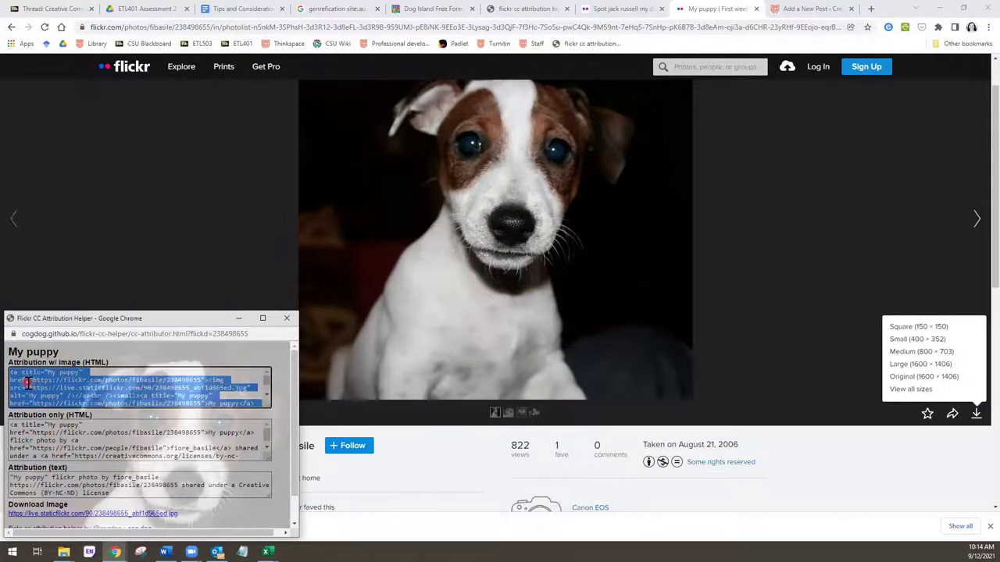
right_click(26, 382)
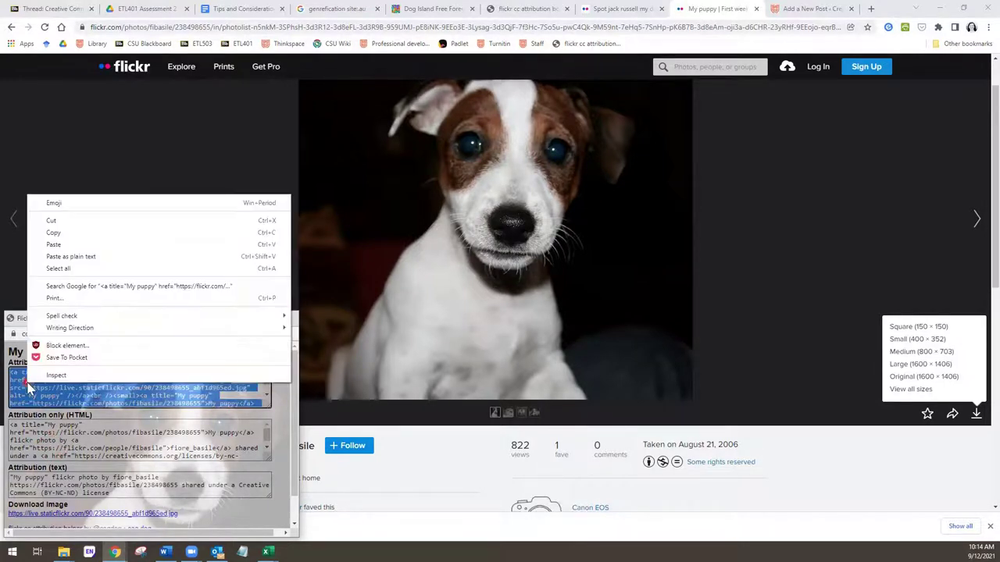
click(56, 231)
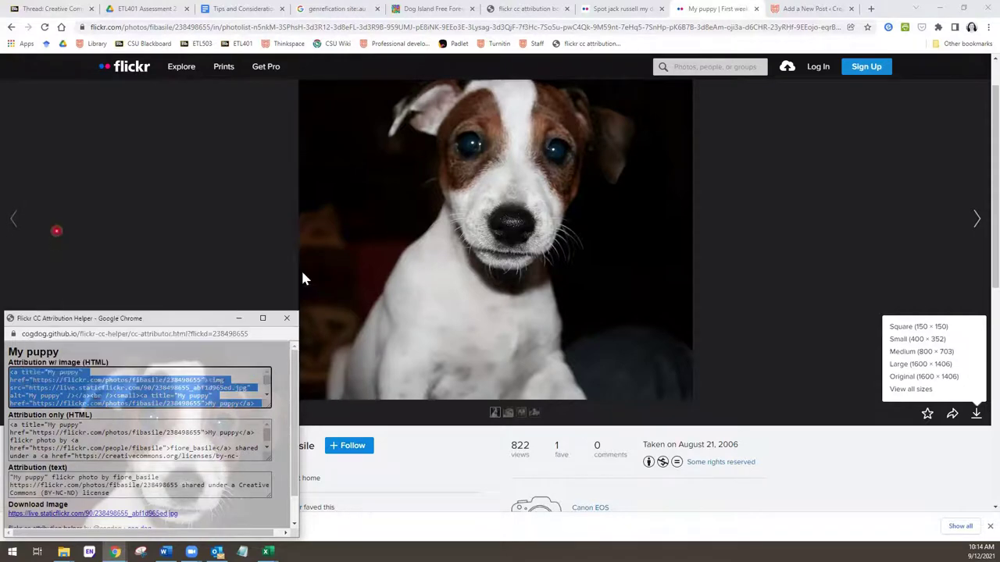
- In the WordPress draft post, make room below the captioned photo and delete the leftover &nbsp; from the HTML source
click(804, 9)
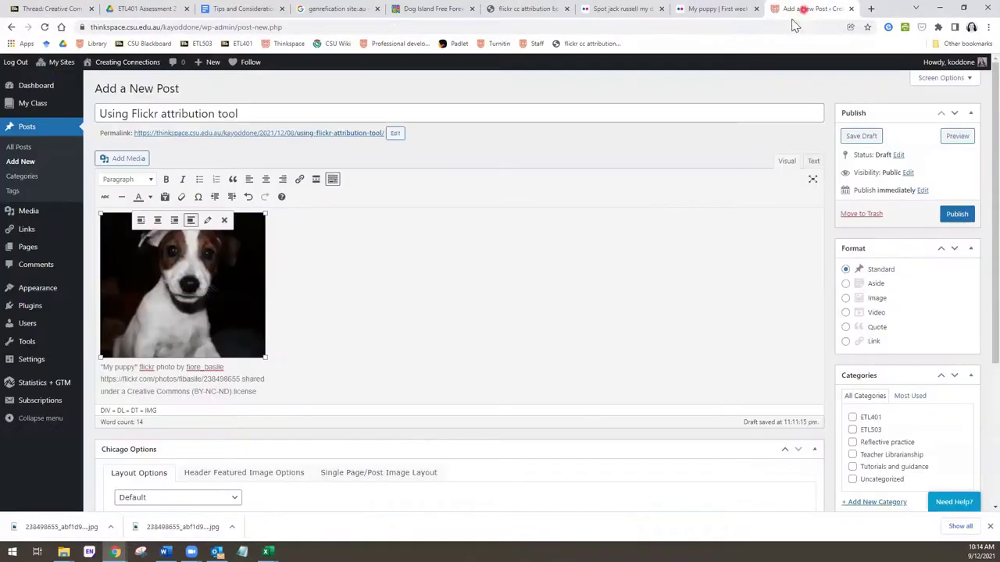
click(261, 391)
key(Return)
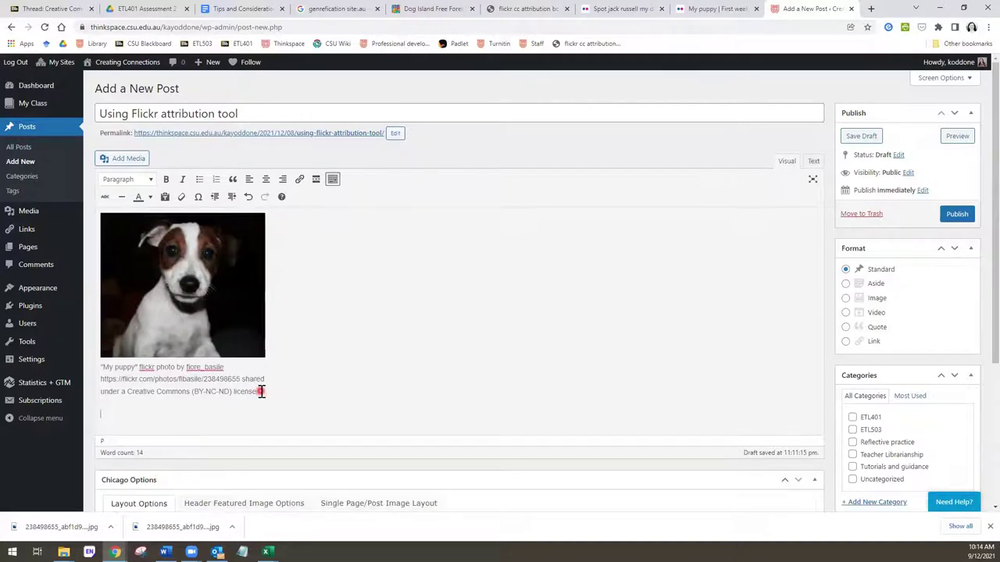
click(815, 163)
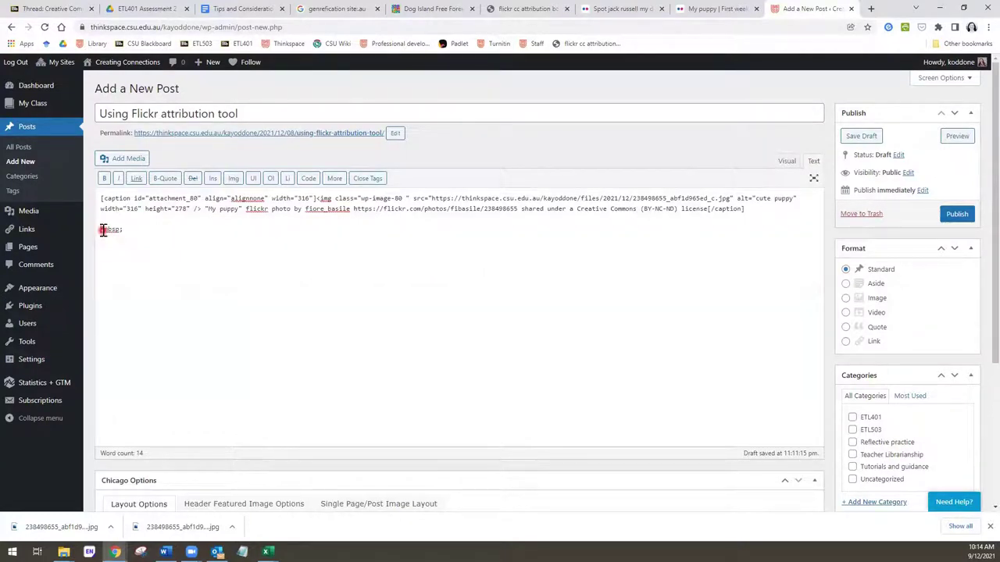
drag(100, 228, 132, 232)
key(BackSpace)
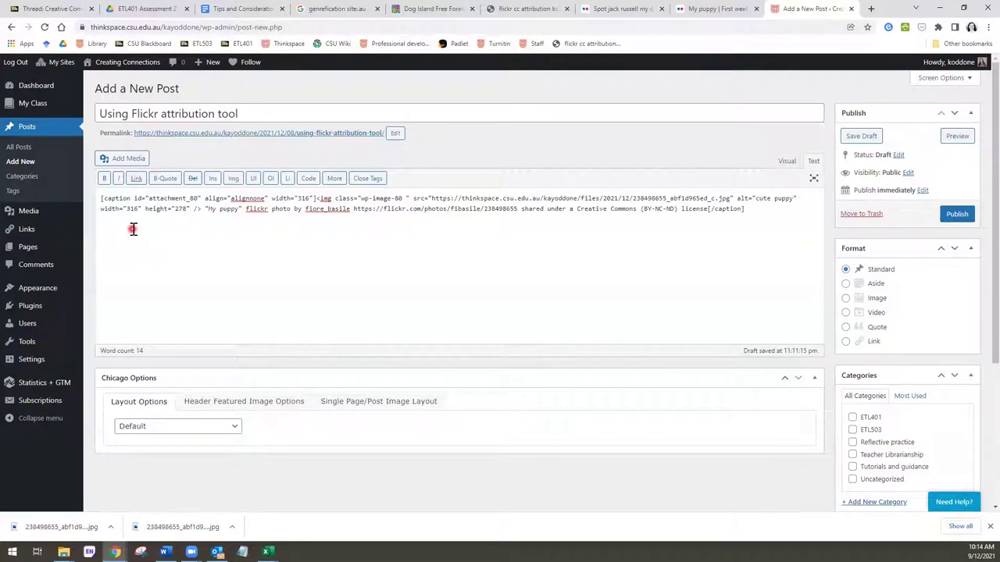
- Paste the copied HTML attribution below the caption code and check the inserted photo and credit line in the visual editor
right_click(133, 229)
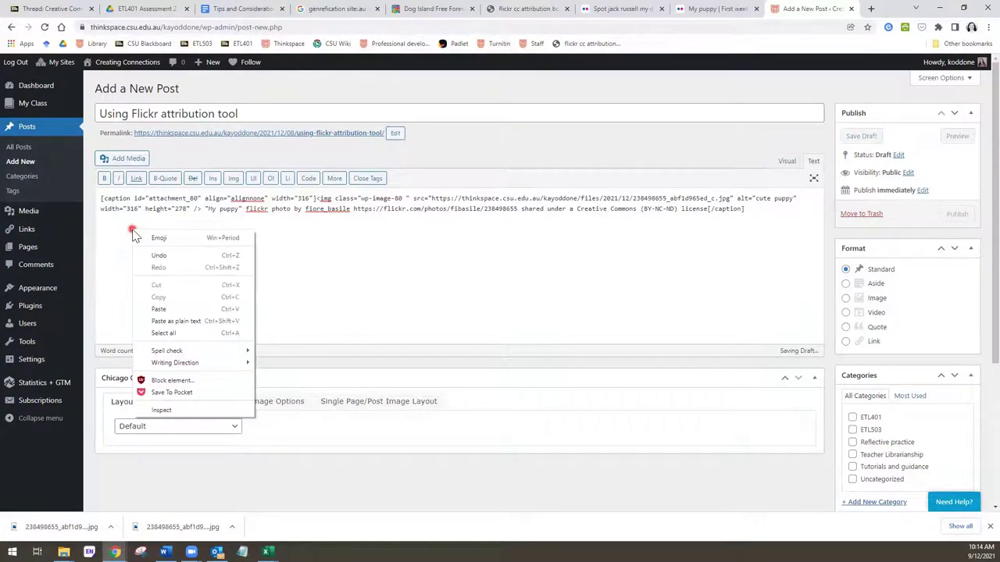
click(158, 309)
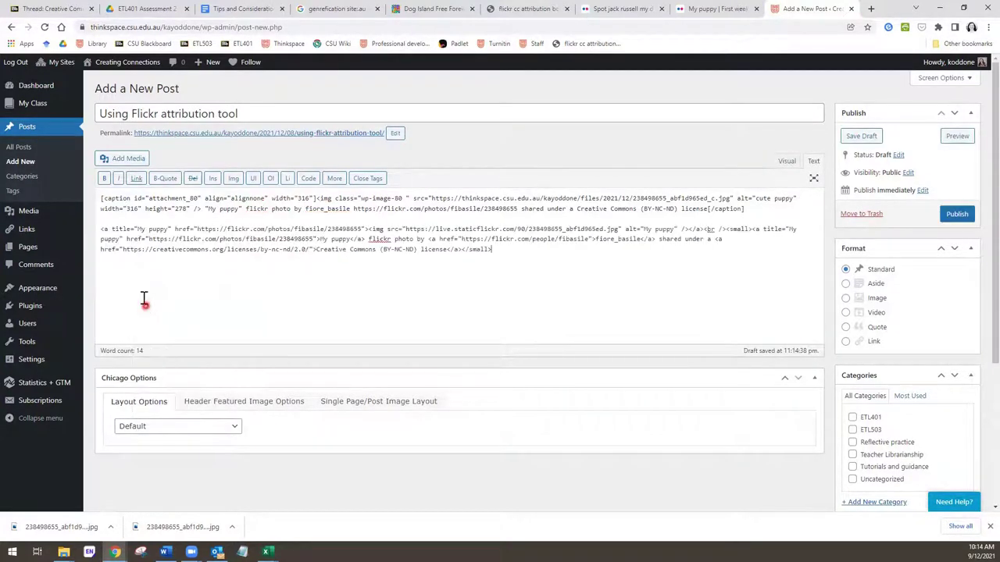
click(300, 250)
click(786, 161)
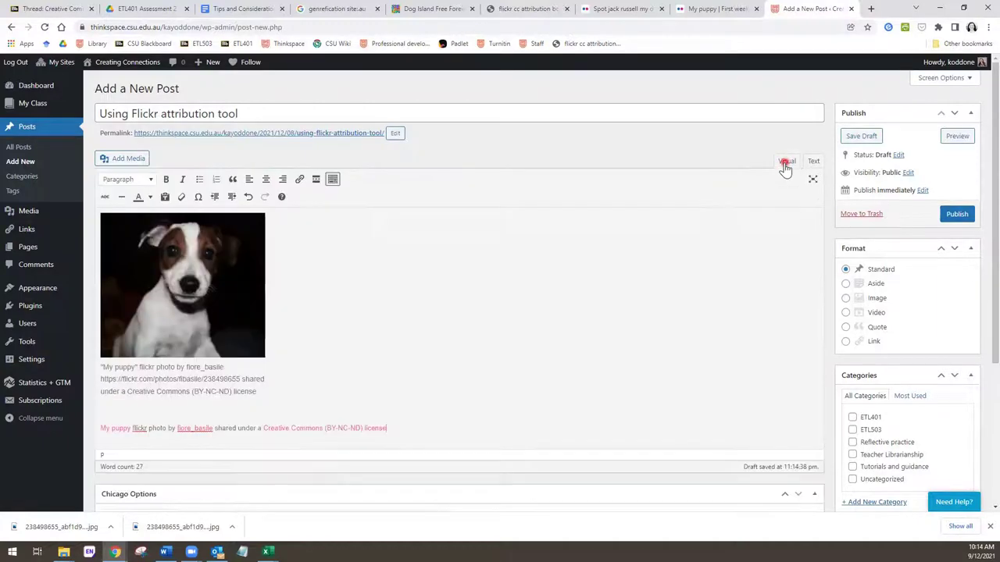
scroll(607, 281, down, 2)
scroll(608, 279, up, 1)
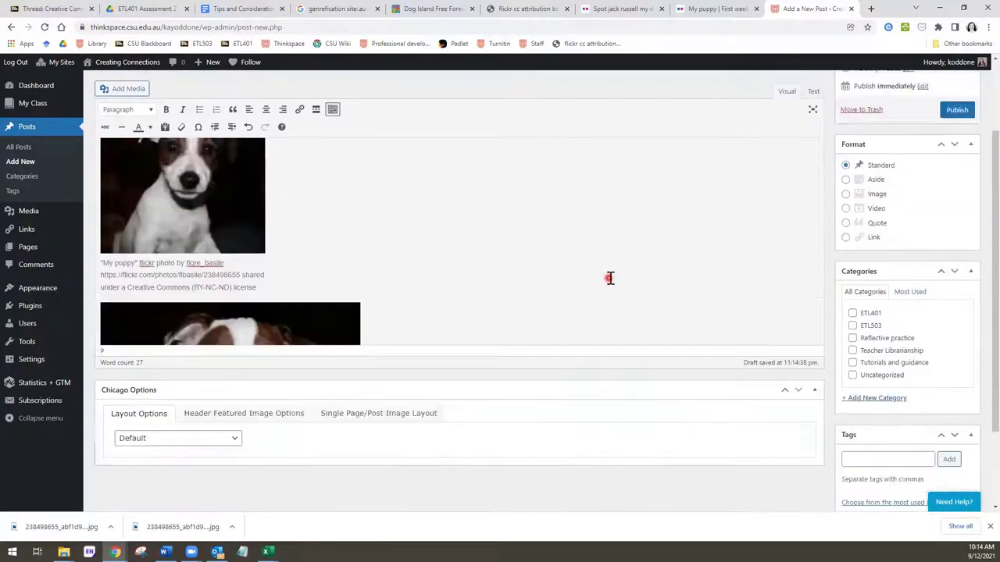
scroll(606, 271, up, 3)
scroll(606, 272, down, 4)
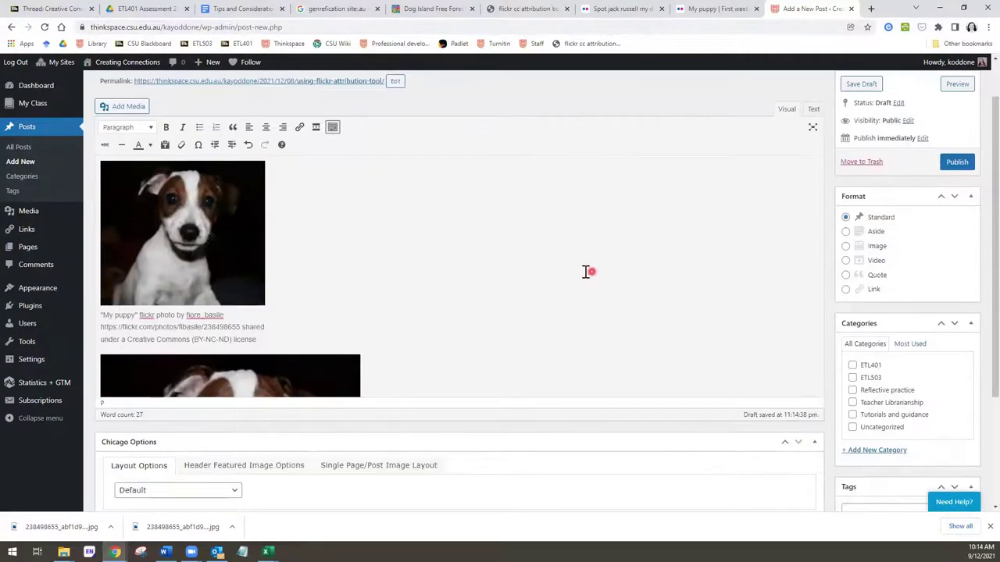
scroll(585, 272, down, 1)
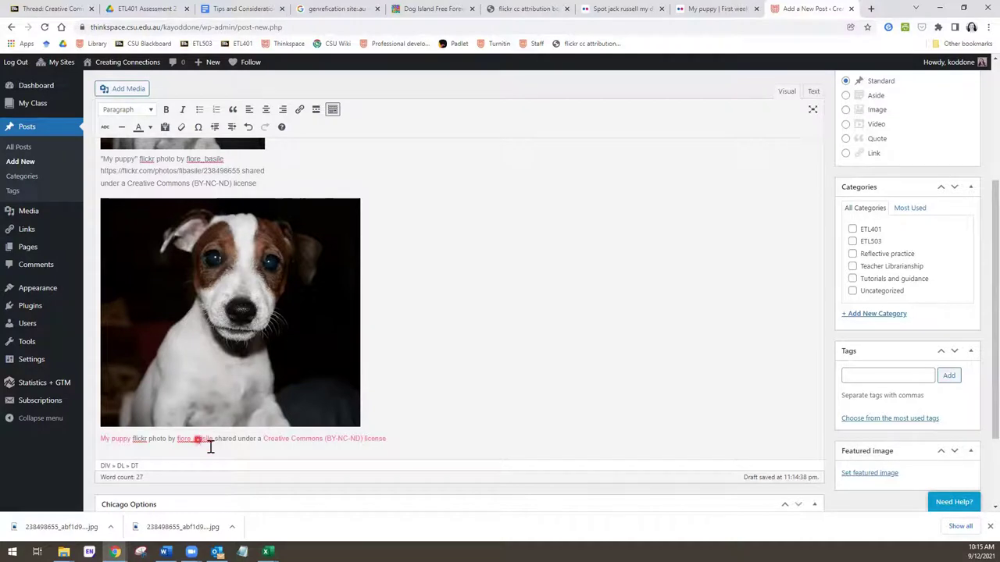
- Follow the Creative Commons (BY-NC-ND) license link in the credit line to view its licence page, and return to the draft post
click(295, 438)
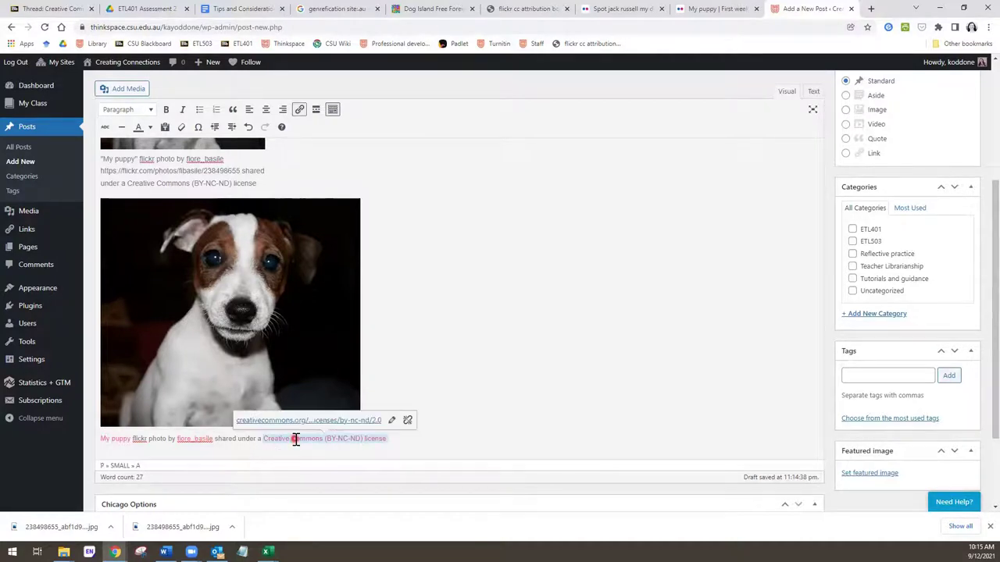
click(297, 422)
click(297, 421)
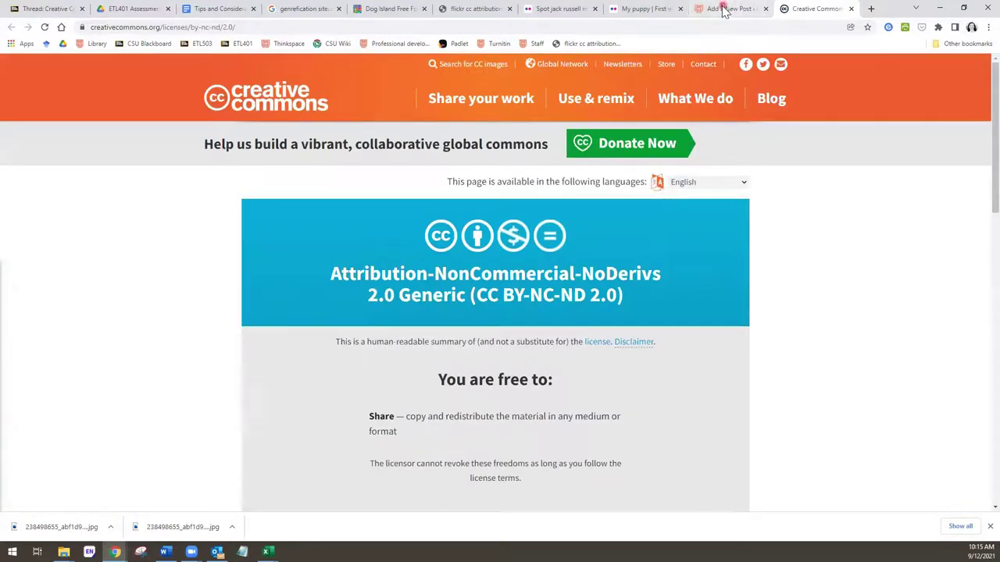
click(722, 8)
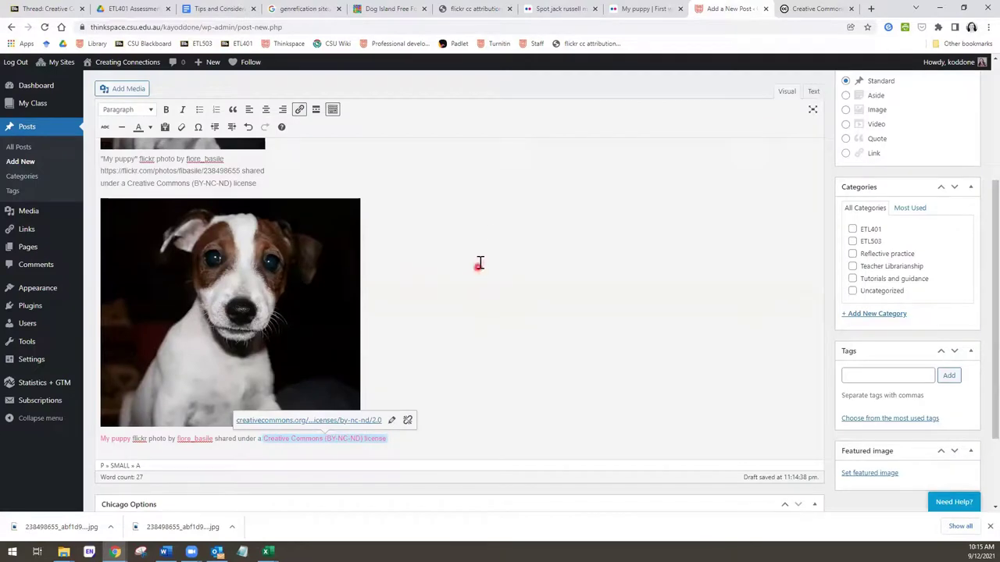
- Rerun the attribution helper on the Flickr puppy photo to review its attribution formats, and compare them with the draft post's credit line
click(641, 9)
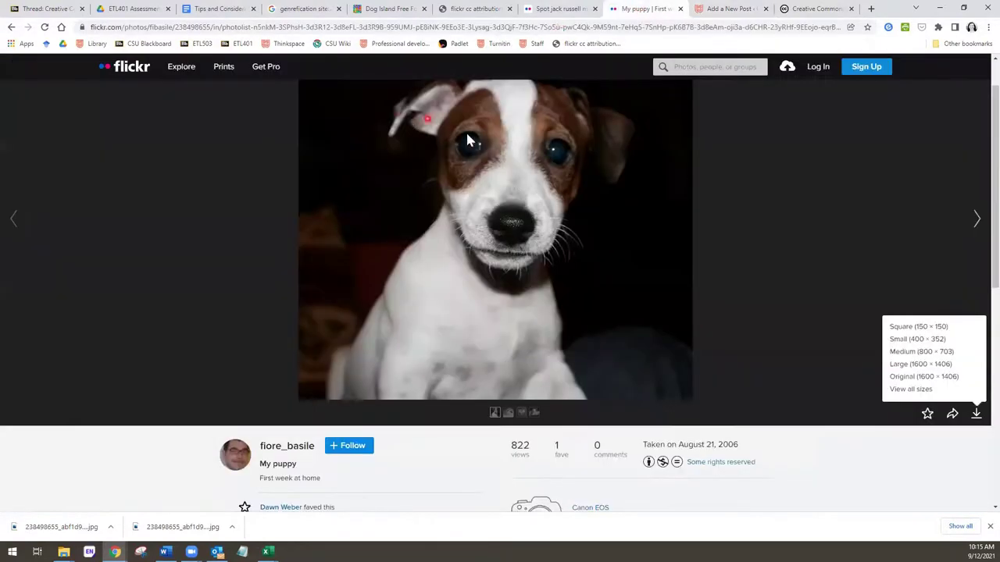
click(592, 46)
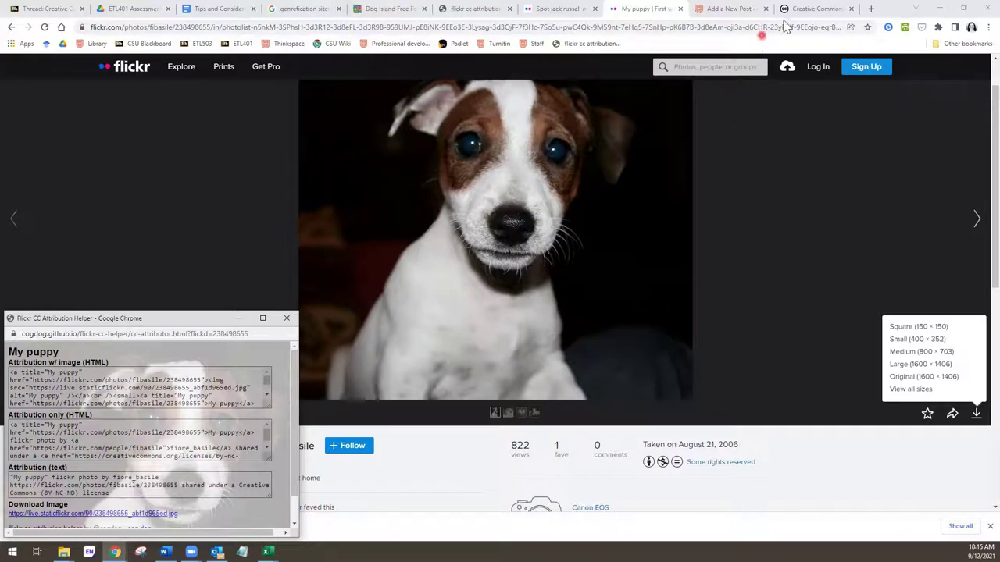
click(738, 9)
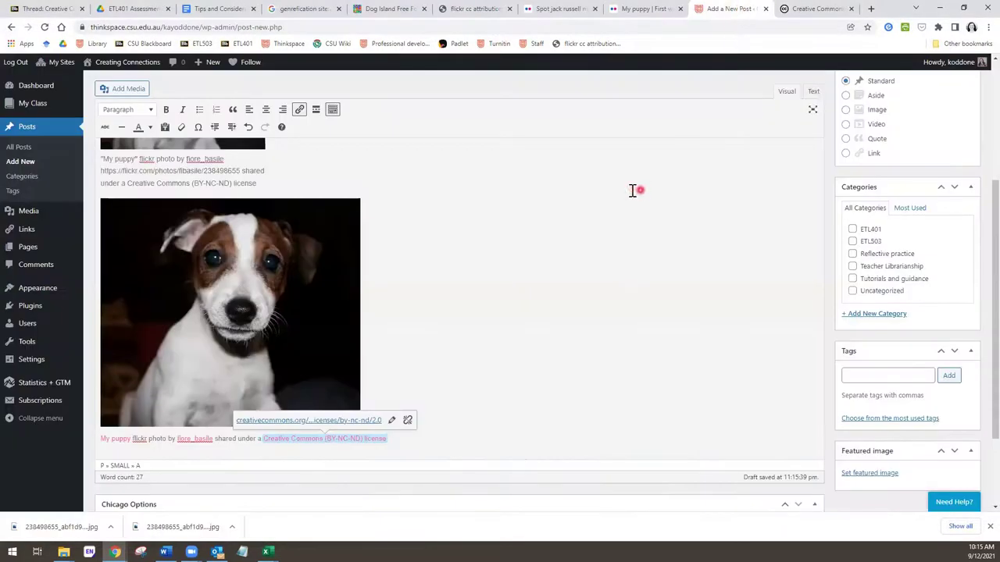
scroll(631, 190, down, 1)
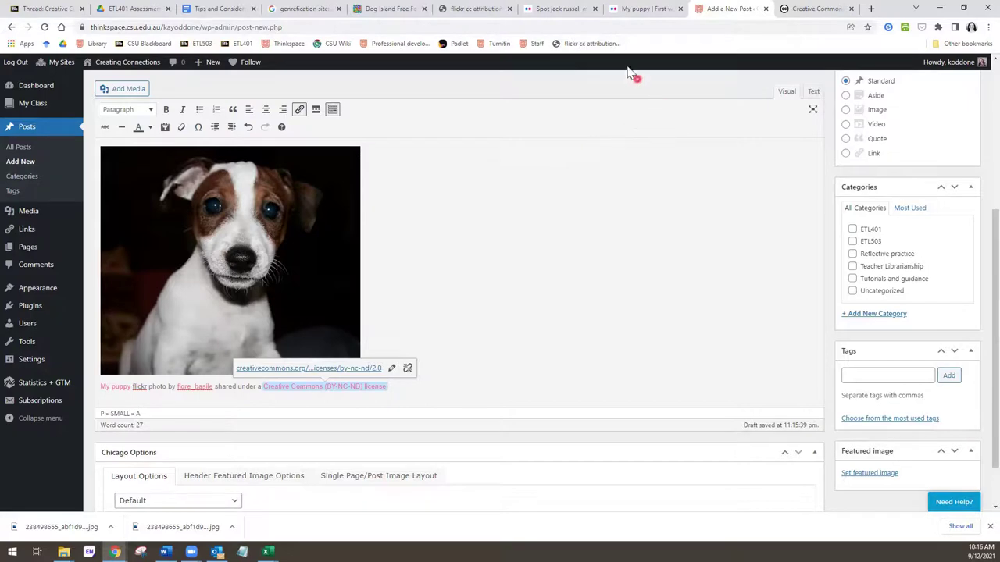
- Go to the other open Jack Russell photo on Flickr and return from it to the jack russell search results
click(575, 8)
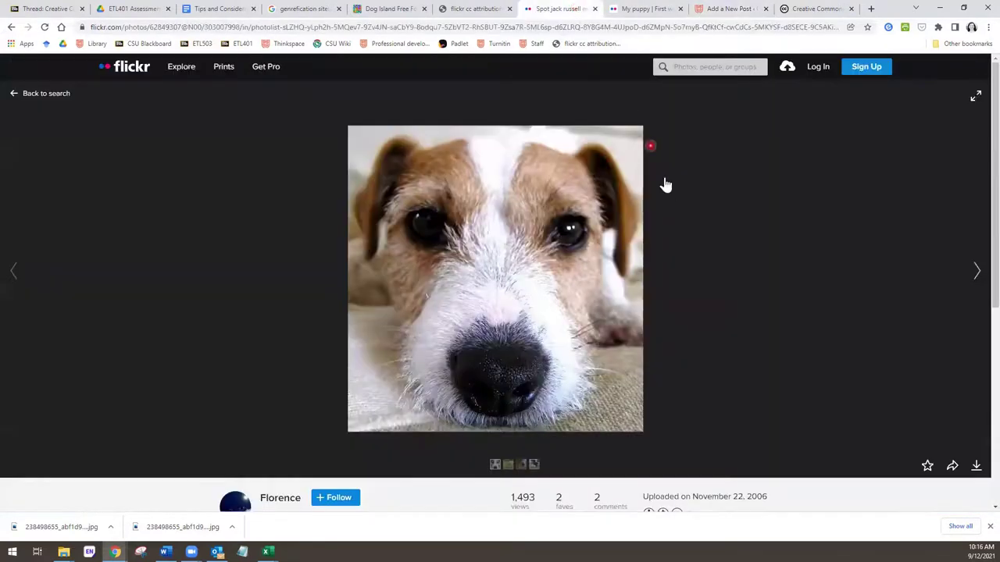
click(49, 94)
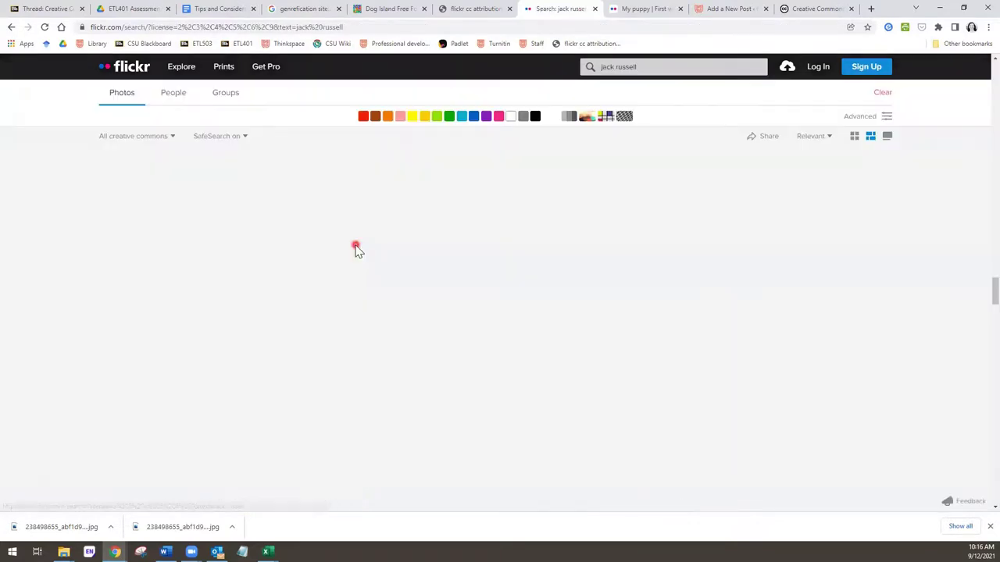